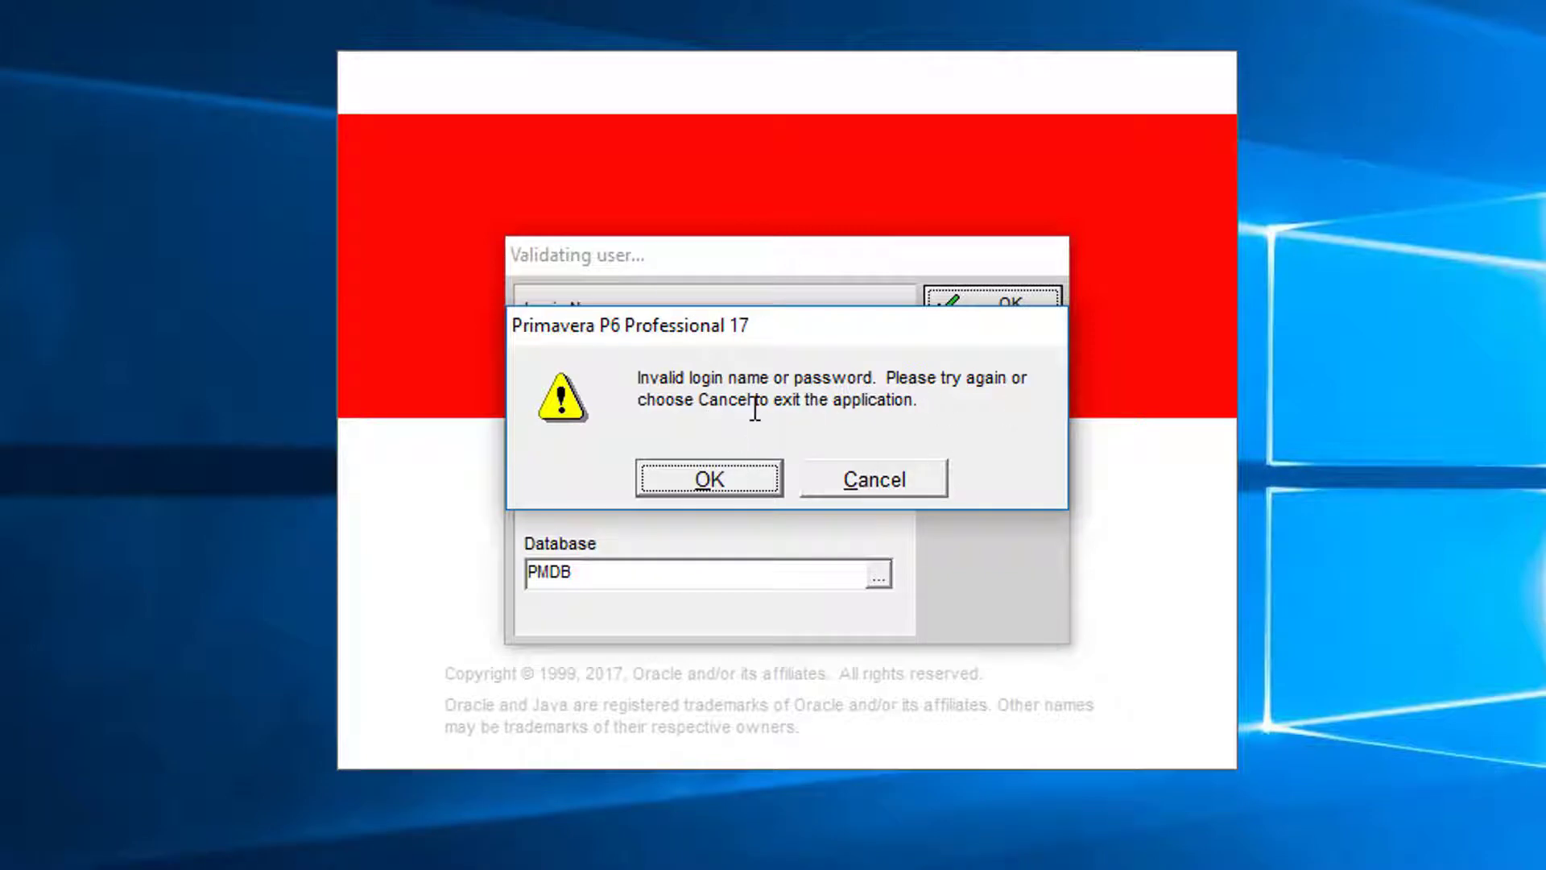
# Step: Dismiss the 'Invalid login name or password' error to return to the login dialog
pyautogui.click(695, 475)
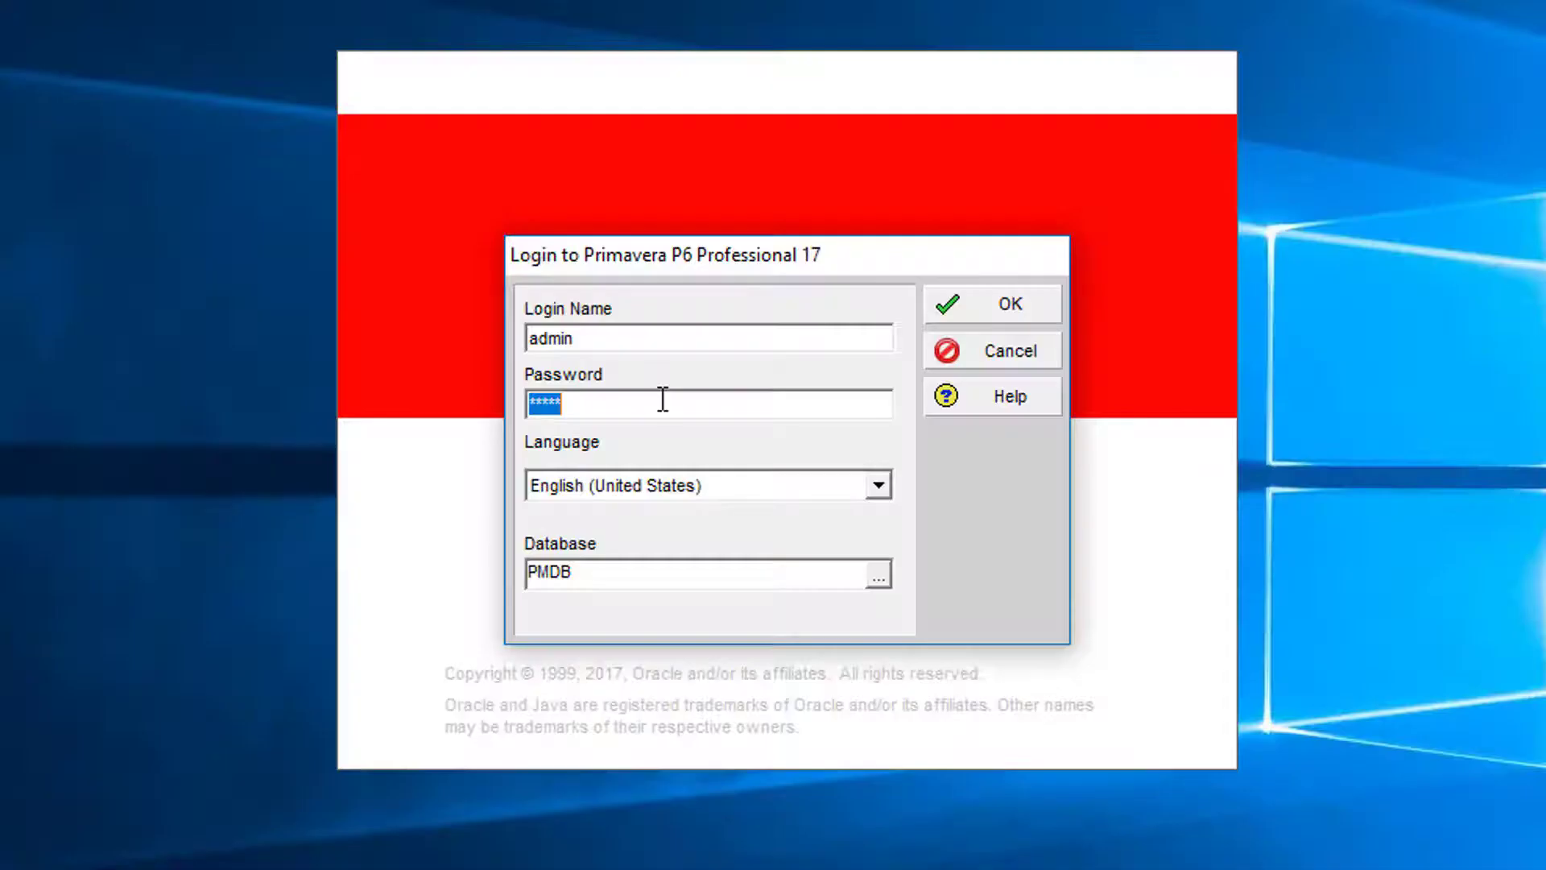
# Step: Reconfigure the PMDB connection to add a new standalone SQLite database
pyautogui.click(881, 578)
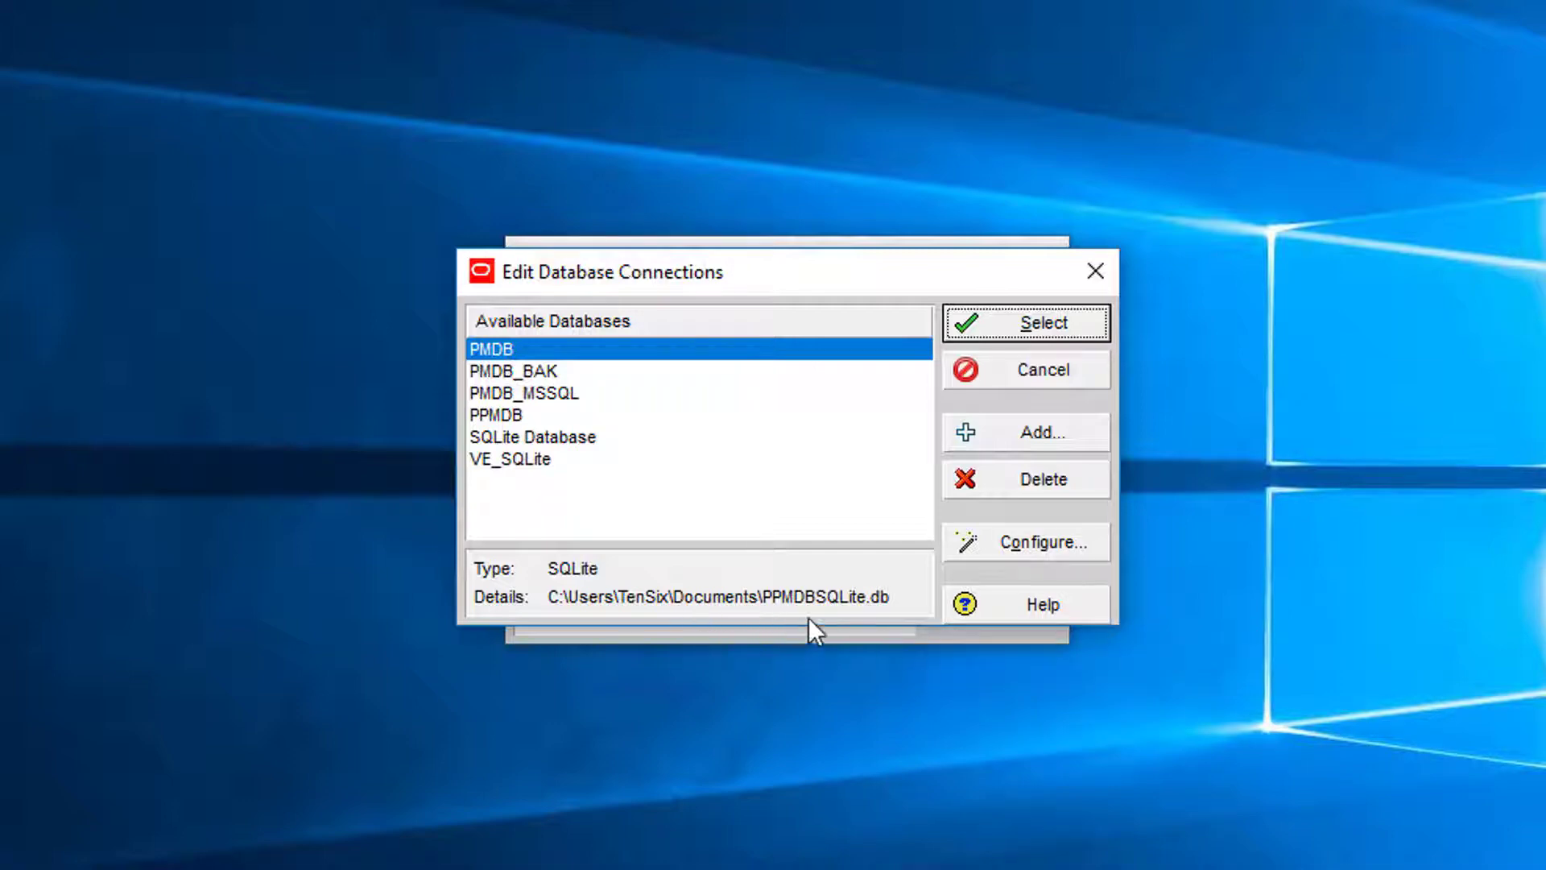
pyautogui.click(1040, 548)
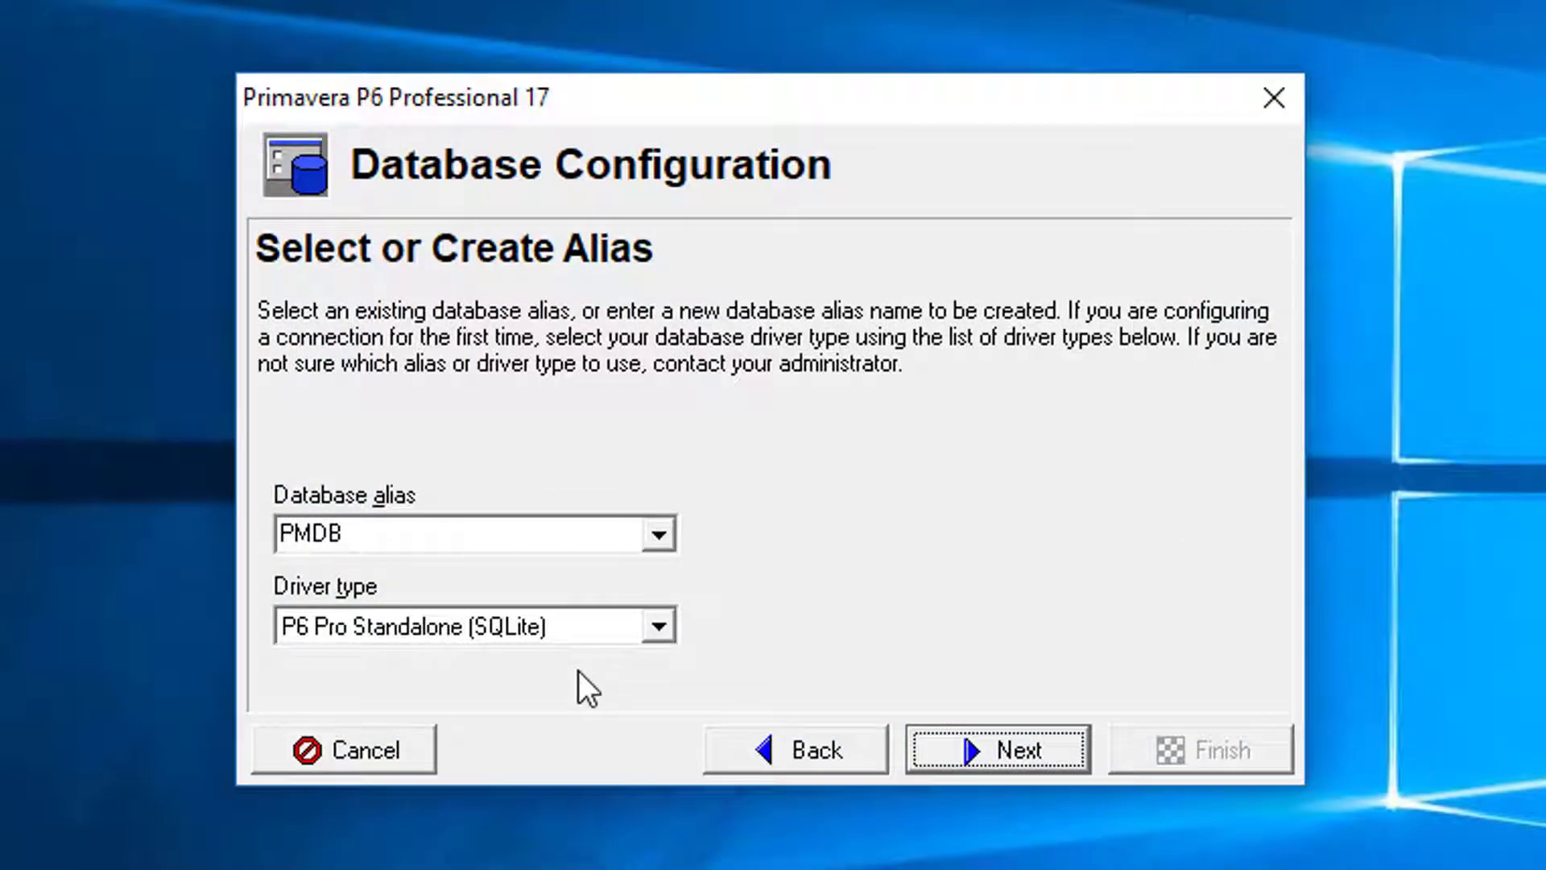
pyautogui.click(1018, 752)
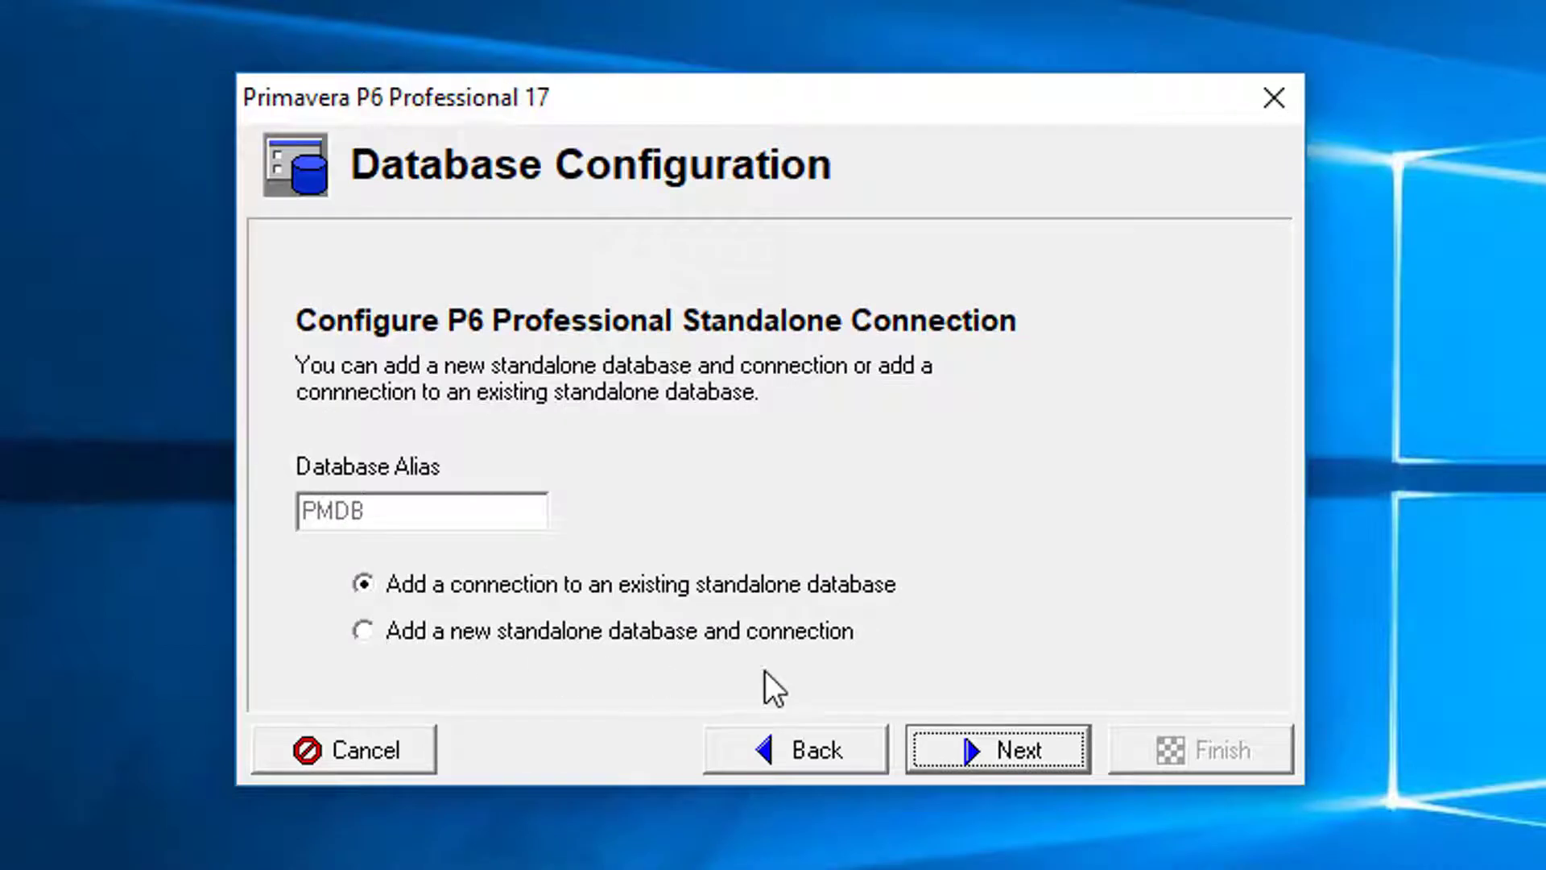
pyautogui.click(364, 632)
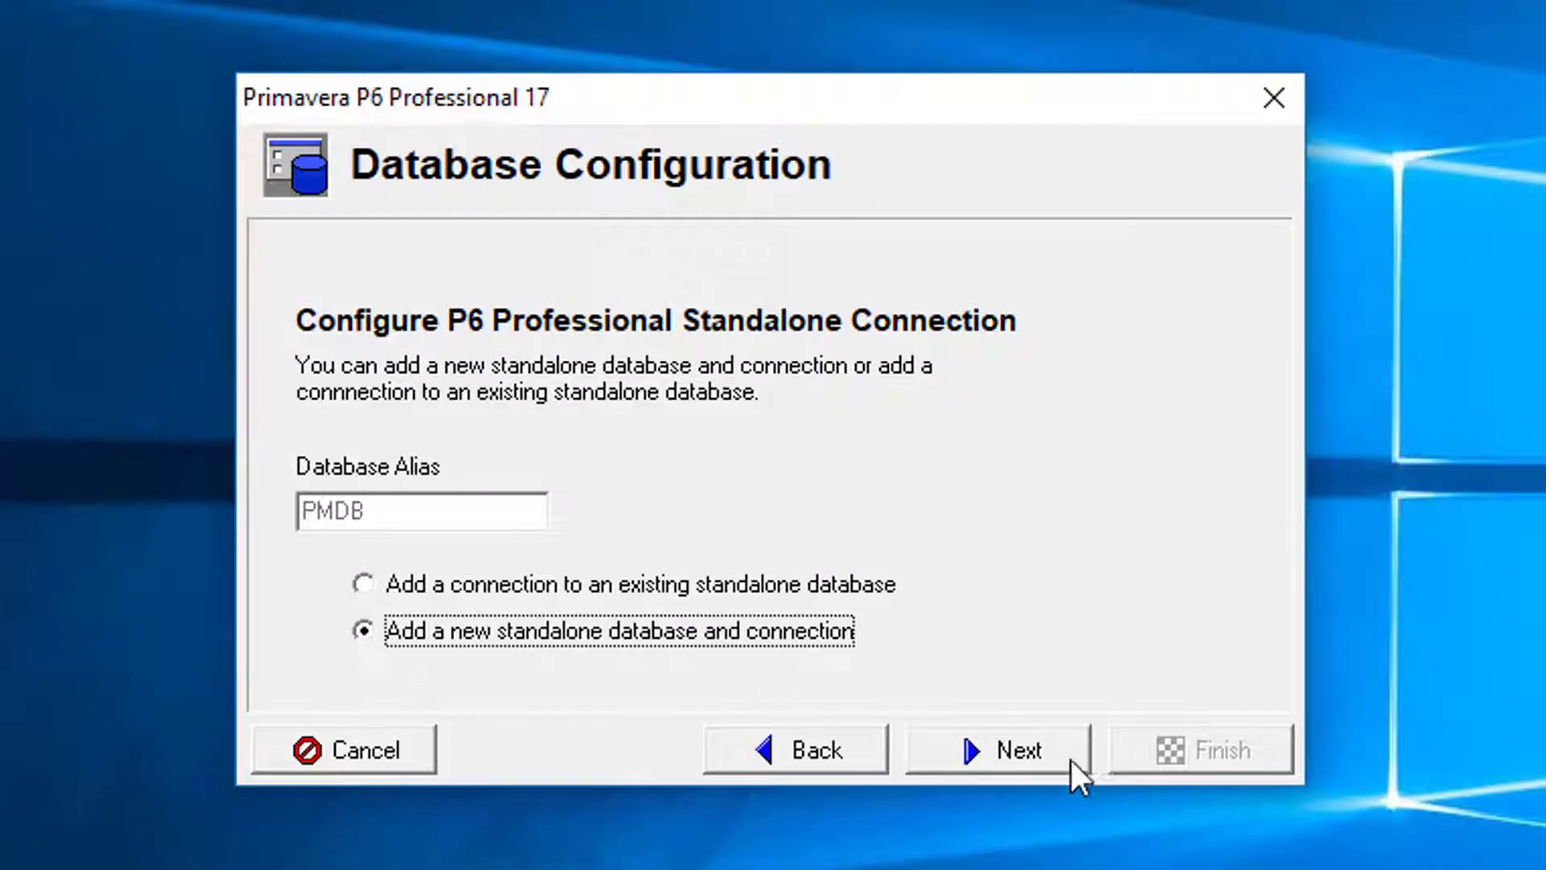
pyautogui.click(1031, 753)
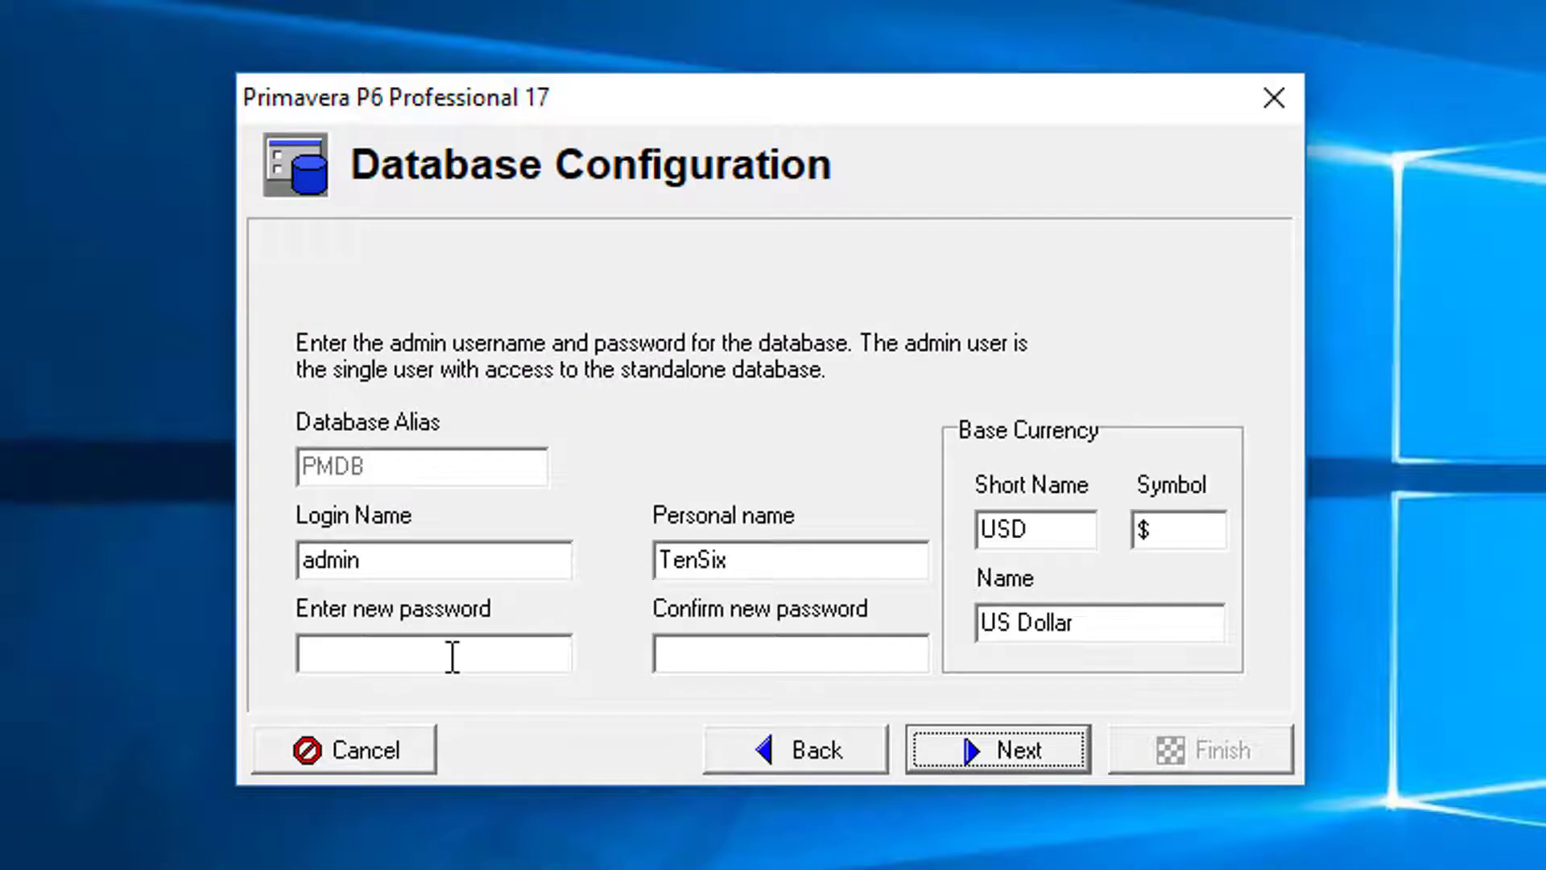
# Step: Enter and confirm the new admin account password
pyautogui.click(451, 654)
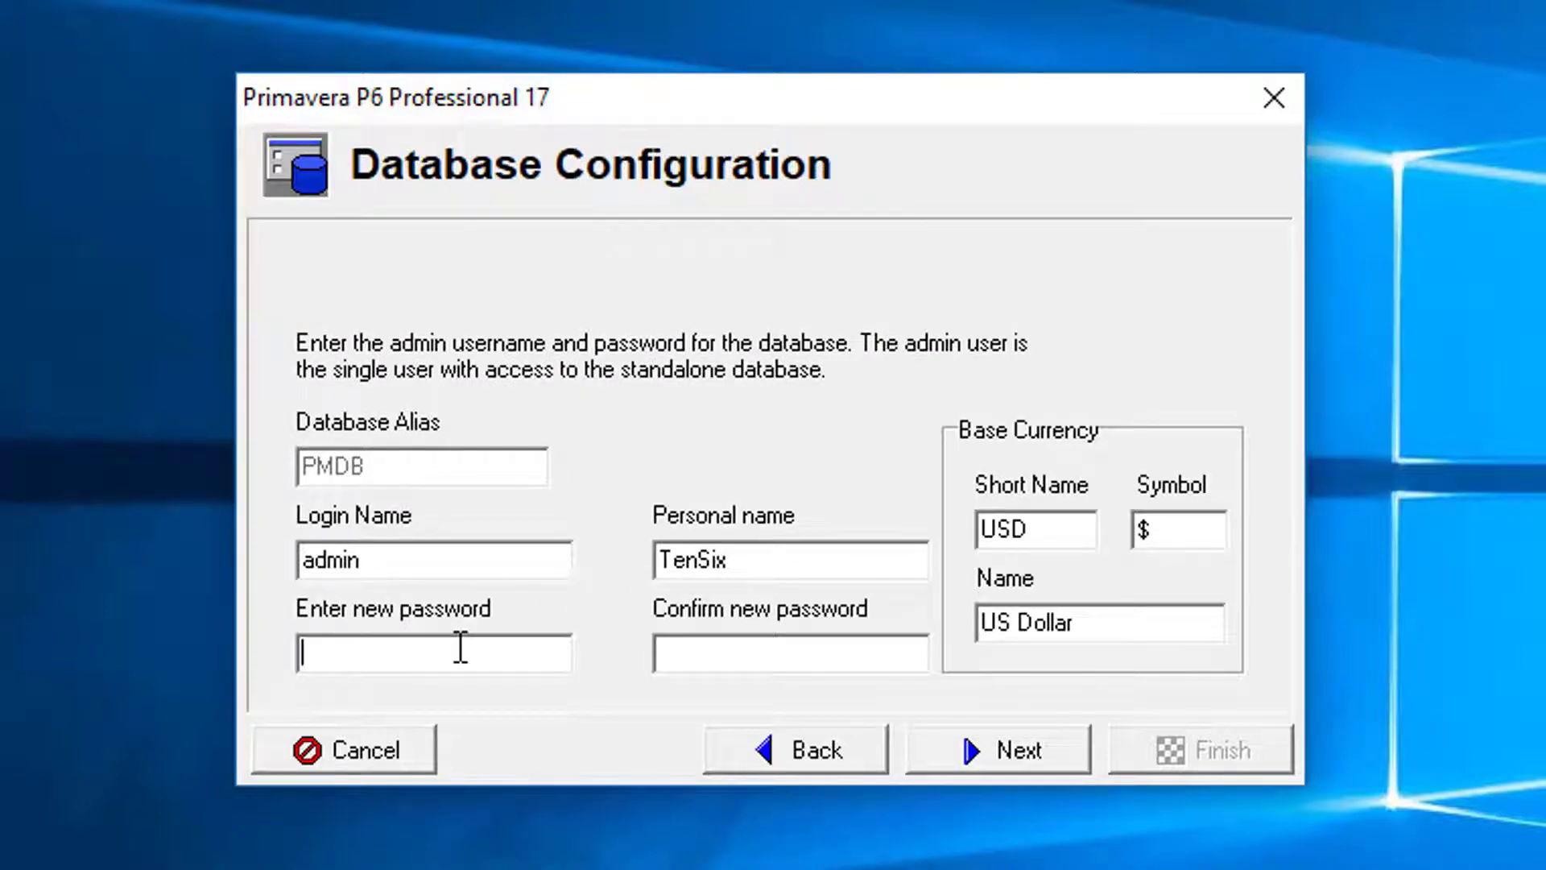
pyautogui.write('admin')
pyautogui.press('Tab')
pyautogui.write('admin')
# Step: Create PPMDBSQLite.db with sample data, overwriting the existing file, and finish the wizard
pyautogui.click(1017, 751)
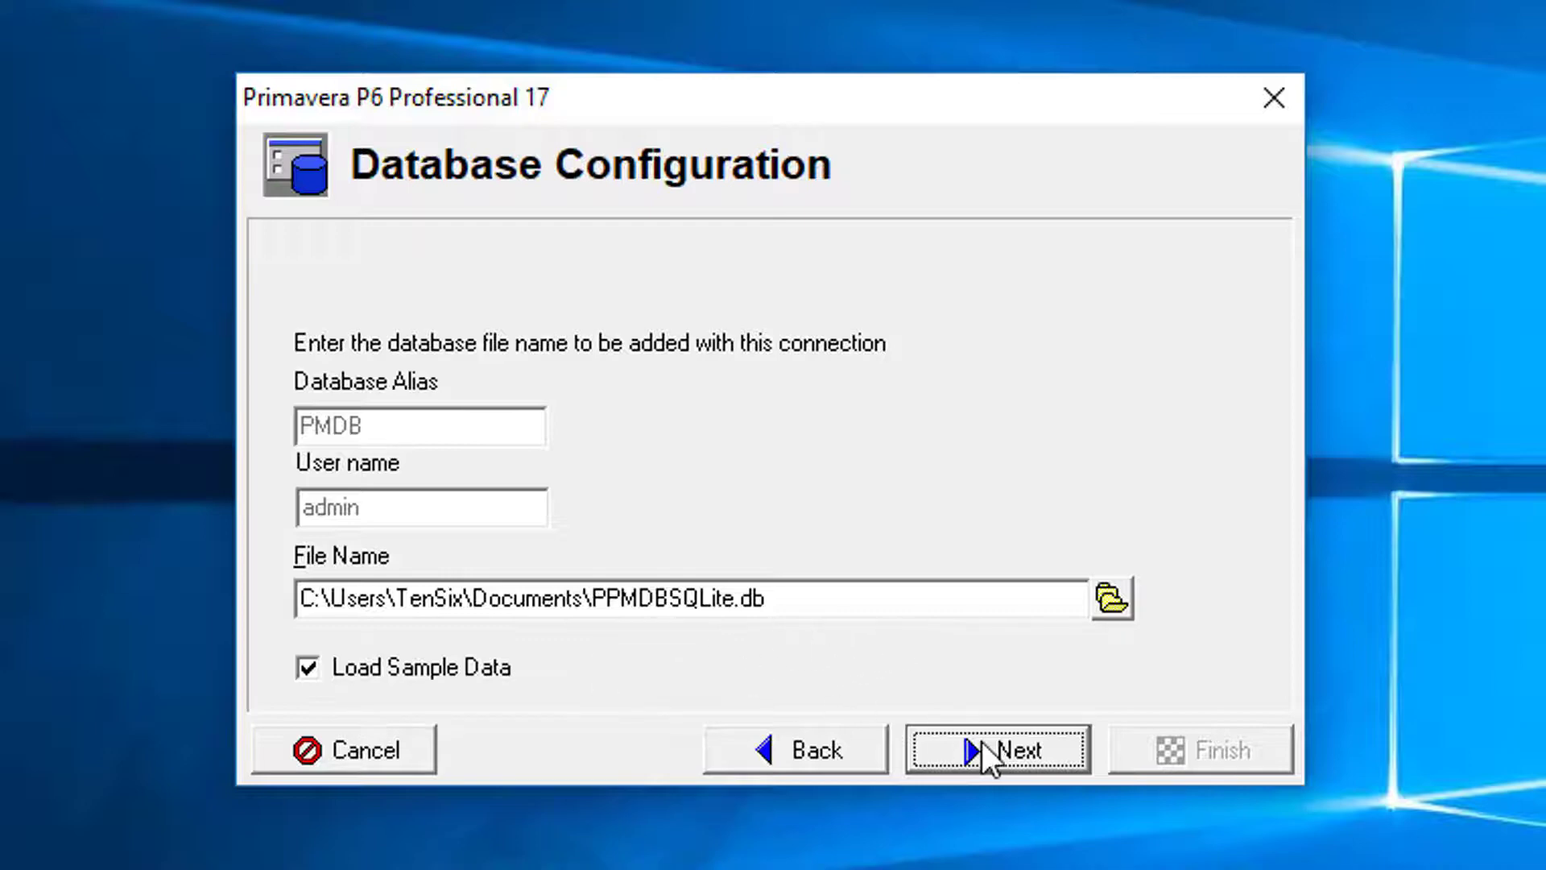
pyautogui.click(1022, 747)
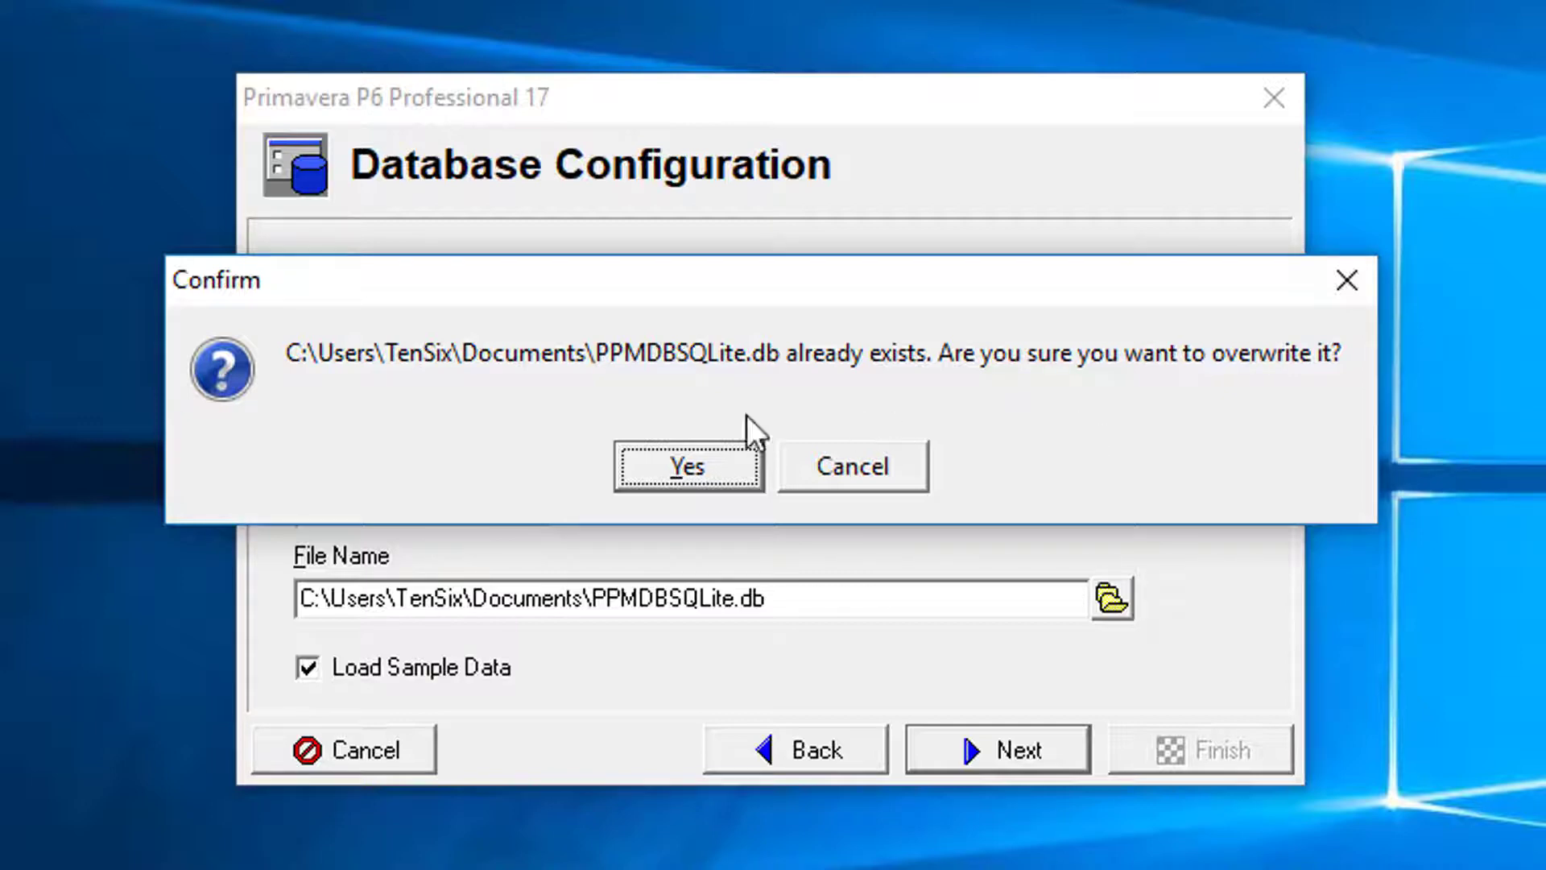
pyautogui.click(678, 464)
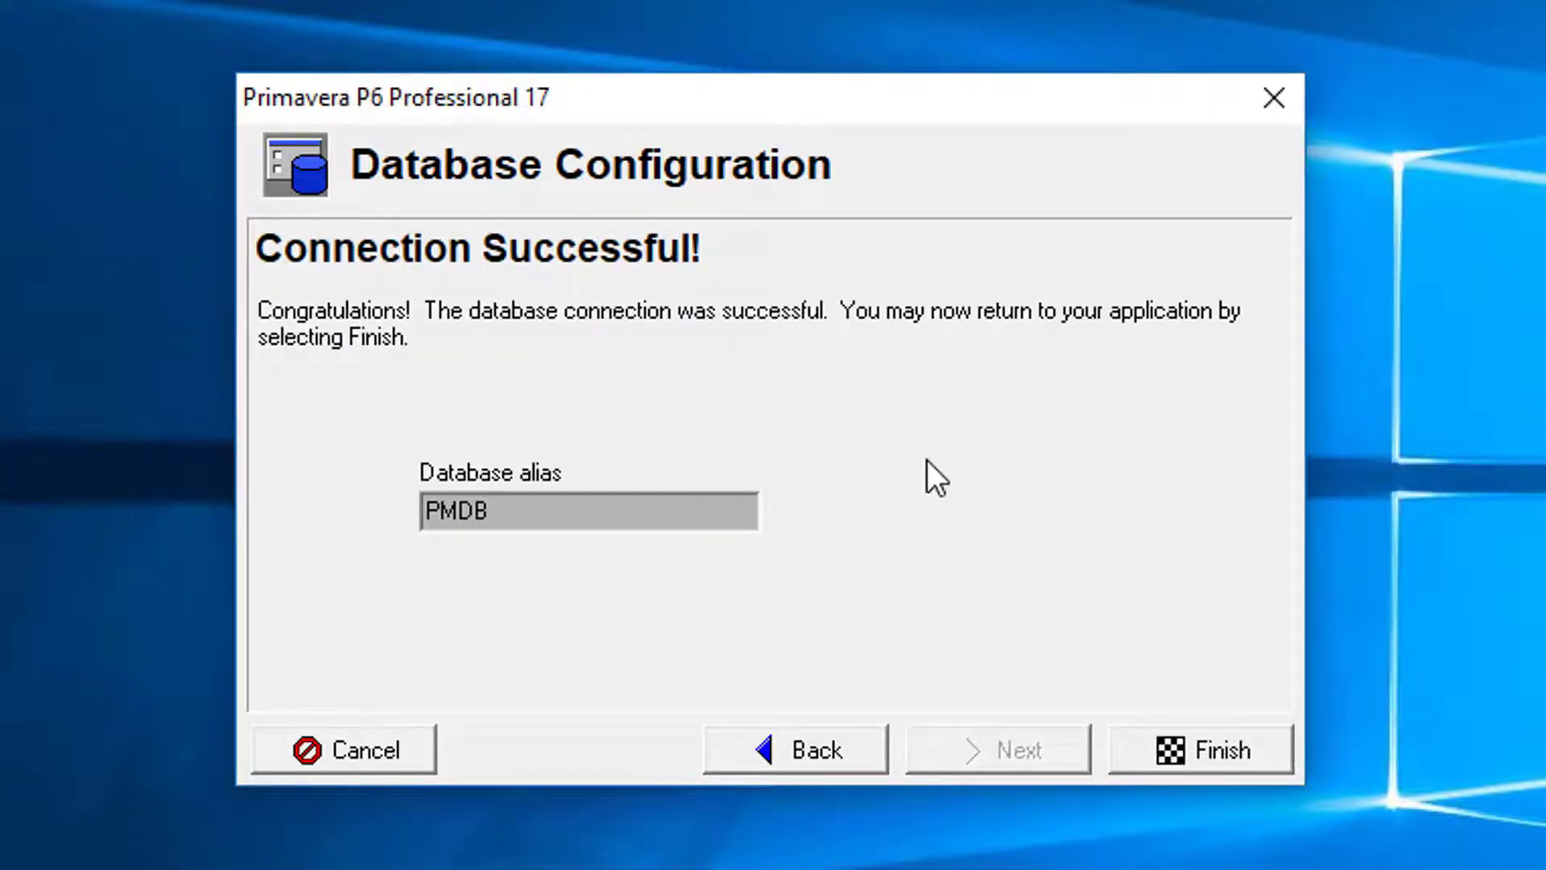
pyautogui.click(1216, 752)
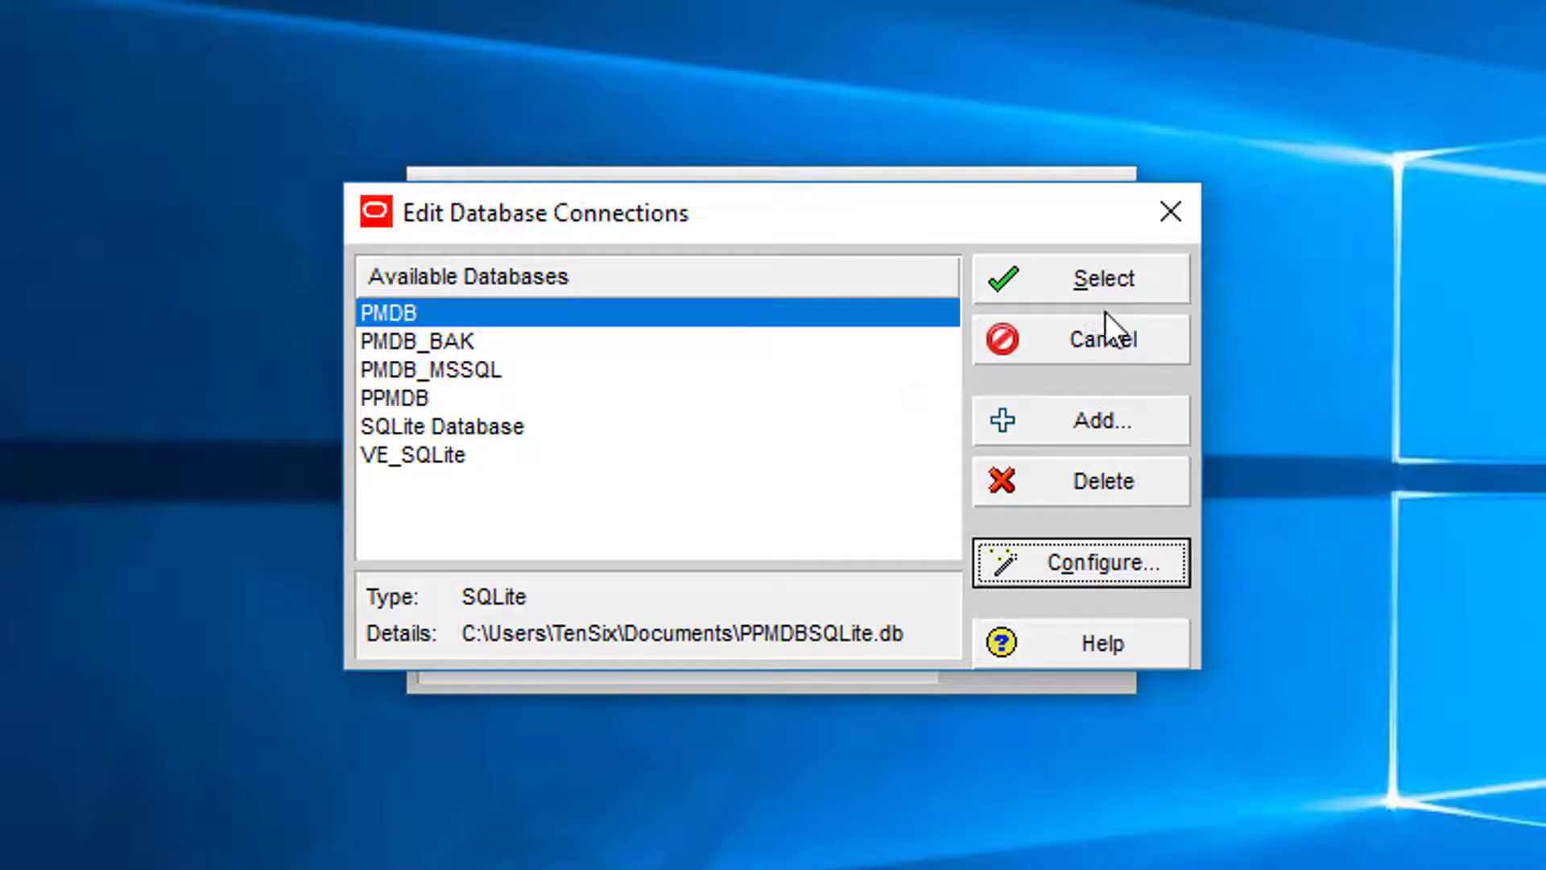
# Step: Select PMDB, log in with the new admin password, and dismiss the industry warning
pyautogui.click(1097, 278)
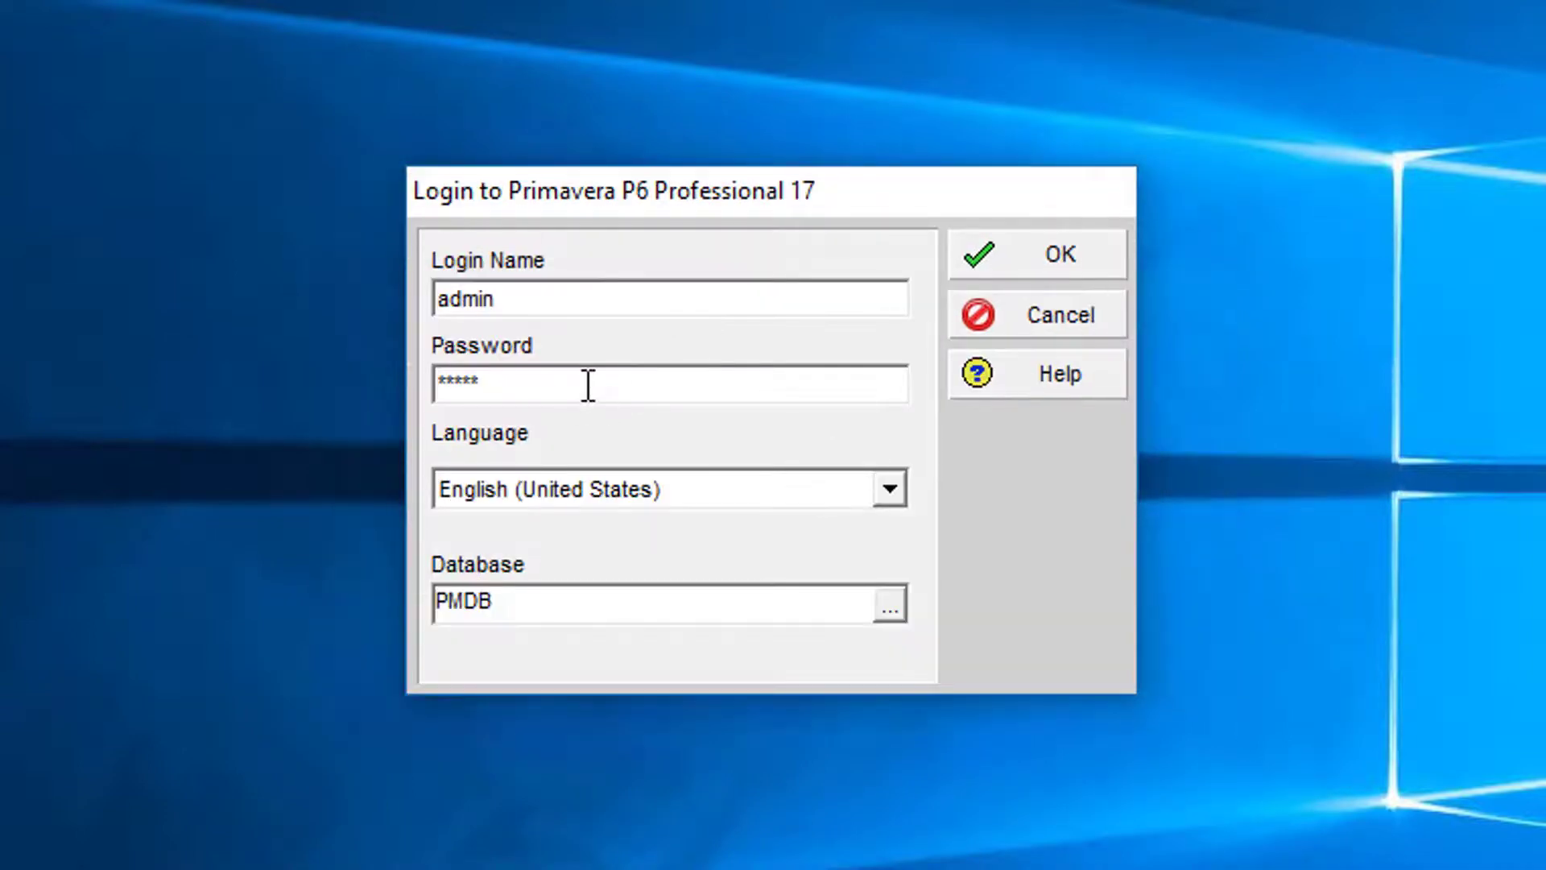
pyautogui.doubleClick(589, 386)
pyautogui.write('admin')
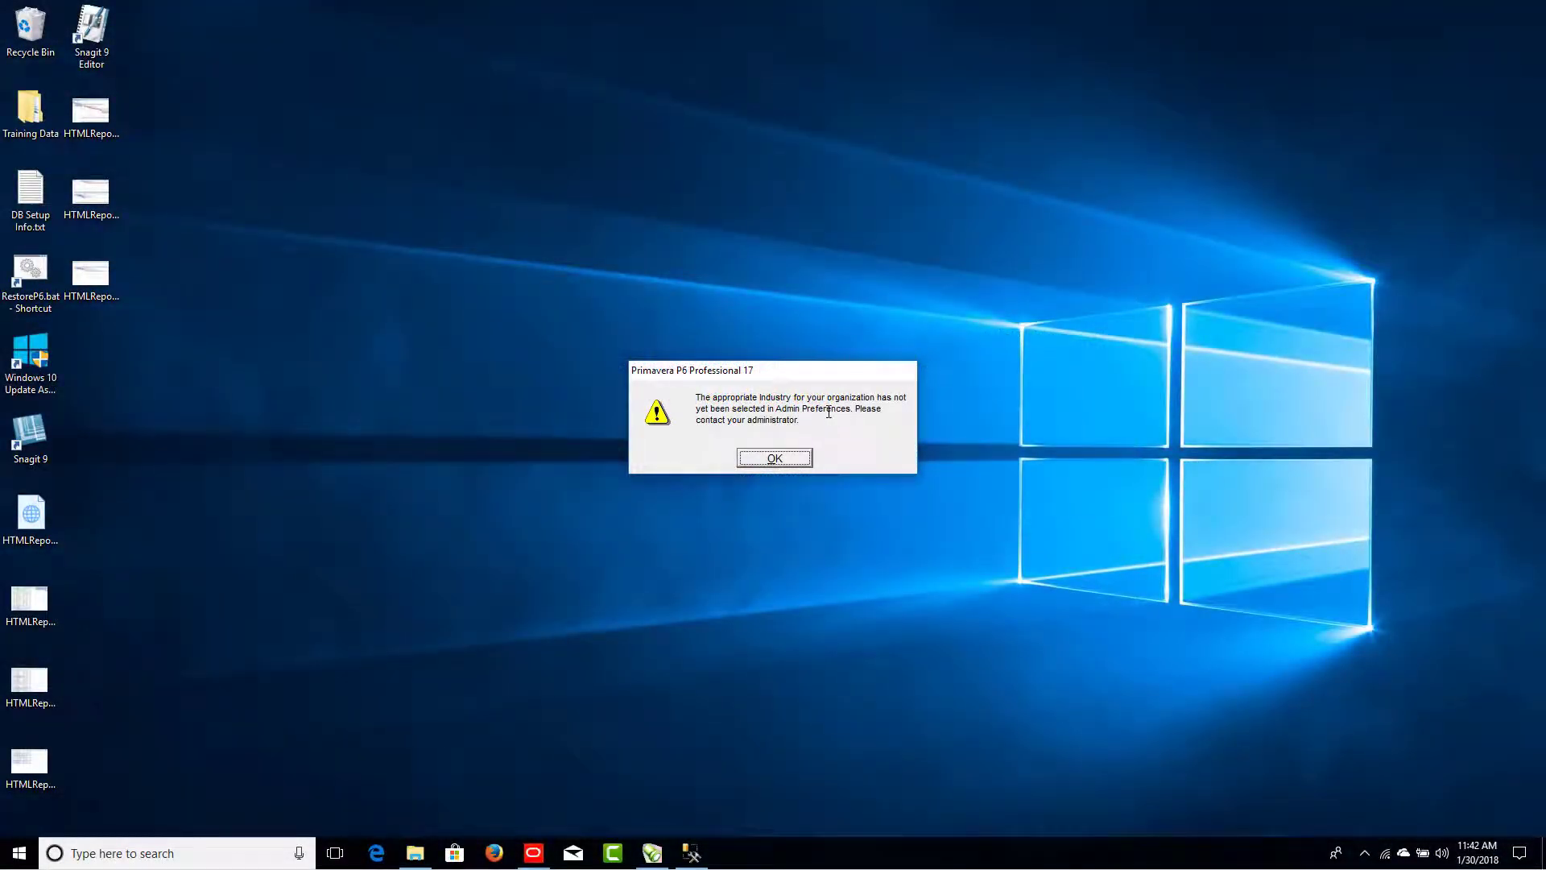
pyautogui.click(794, 461)
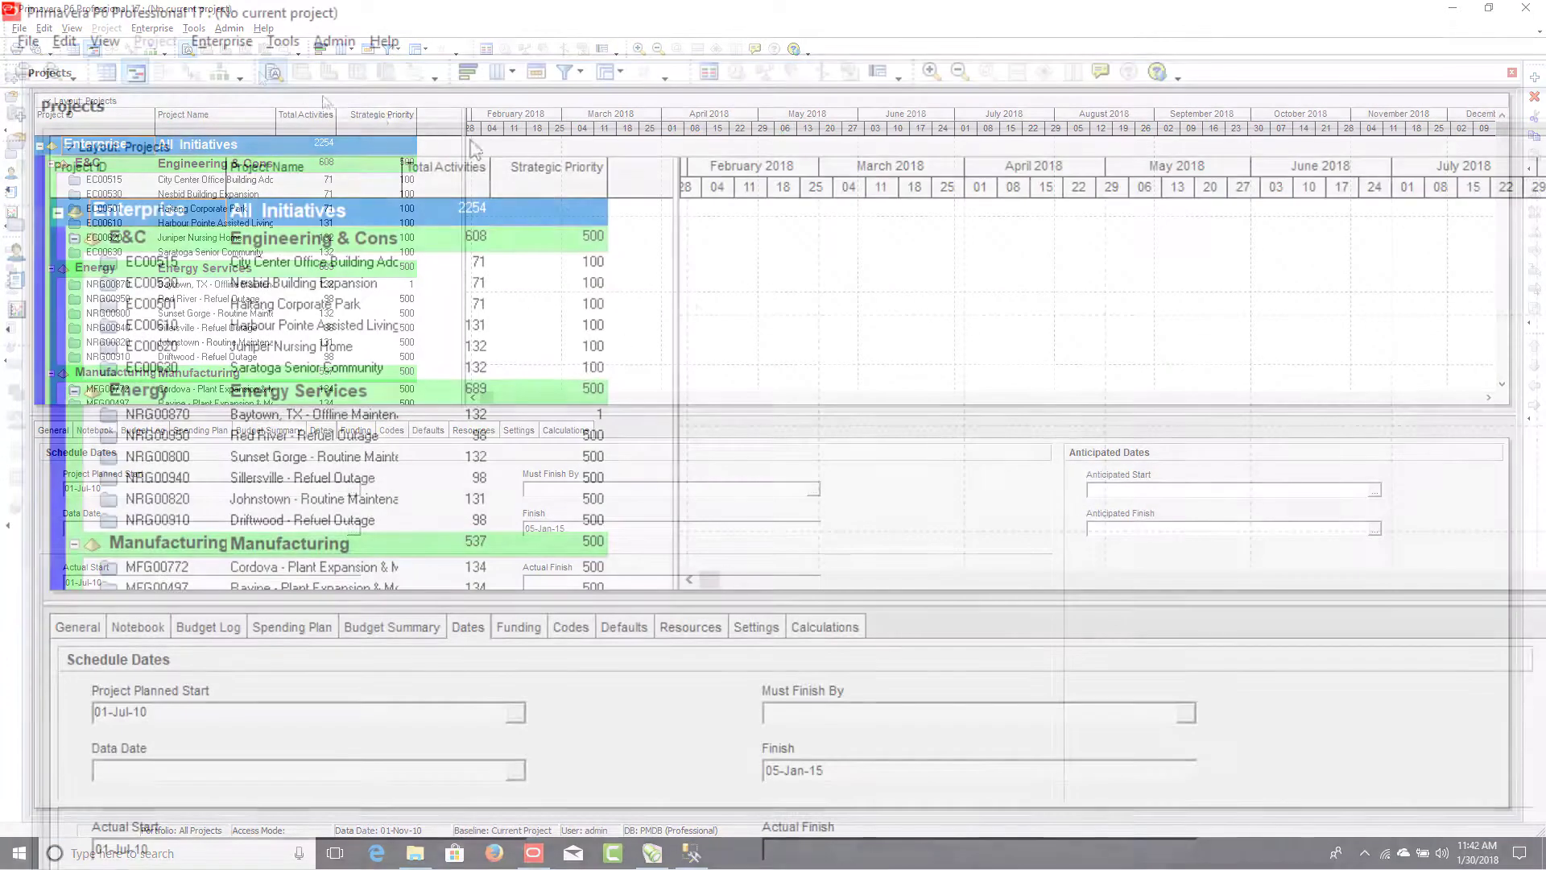
# Step: Set the industry to Engineering and Construction in Admin Preferences
pyautogui.click(341, 45)
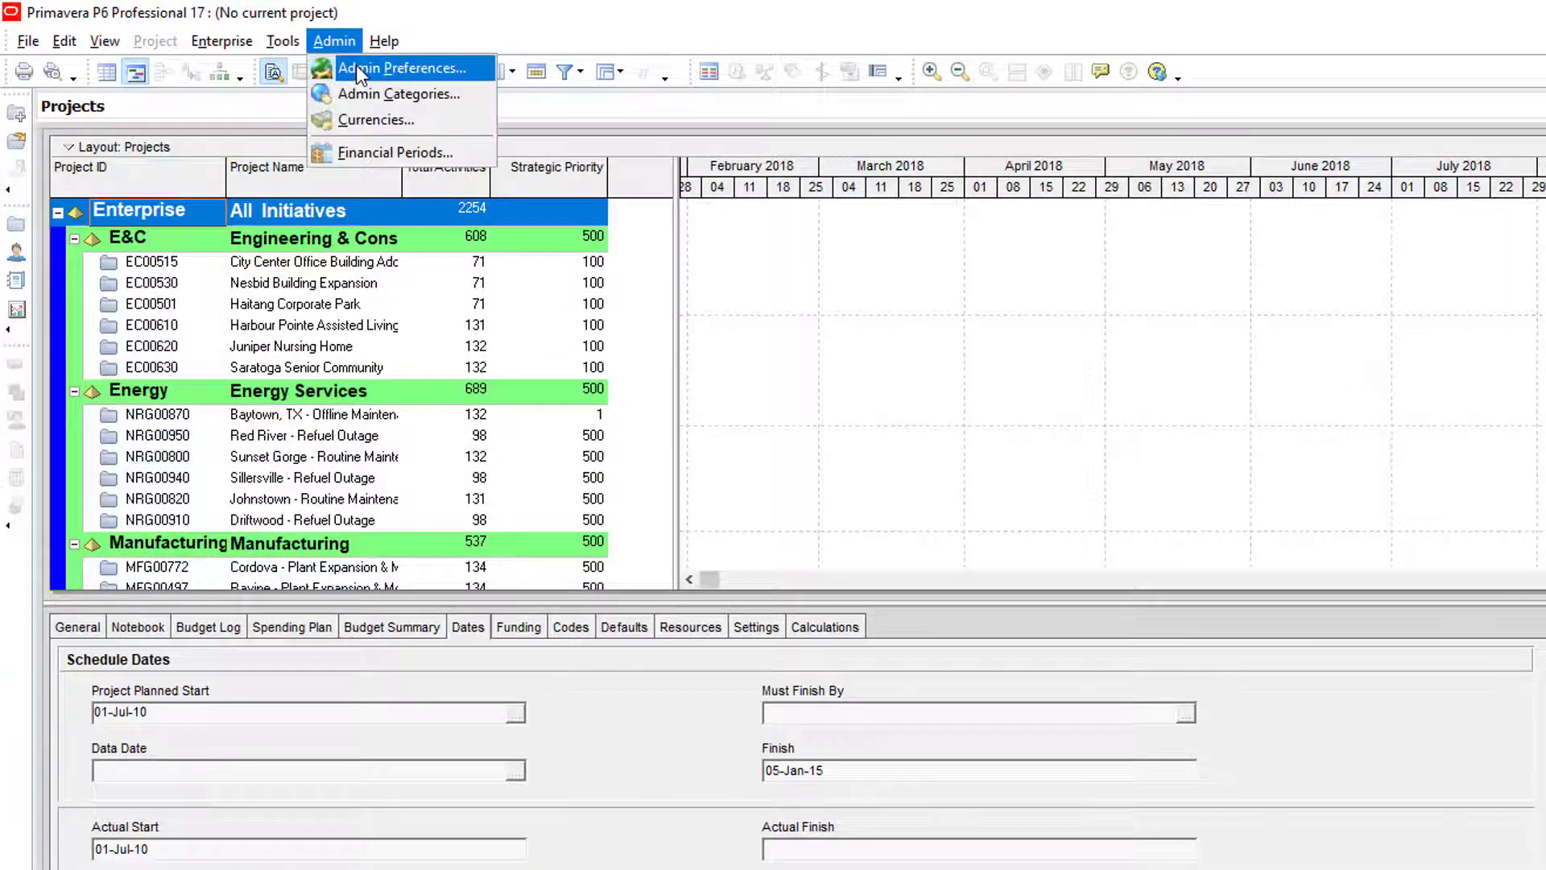
pyautogui.click(356, 64)
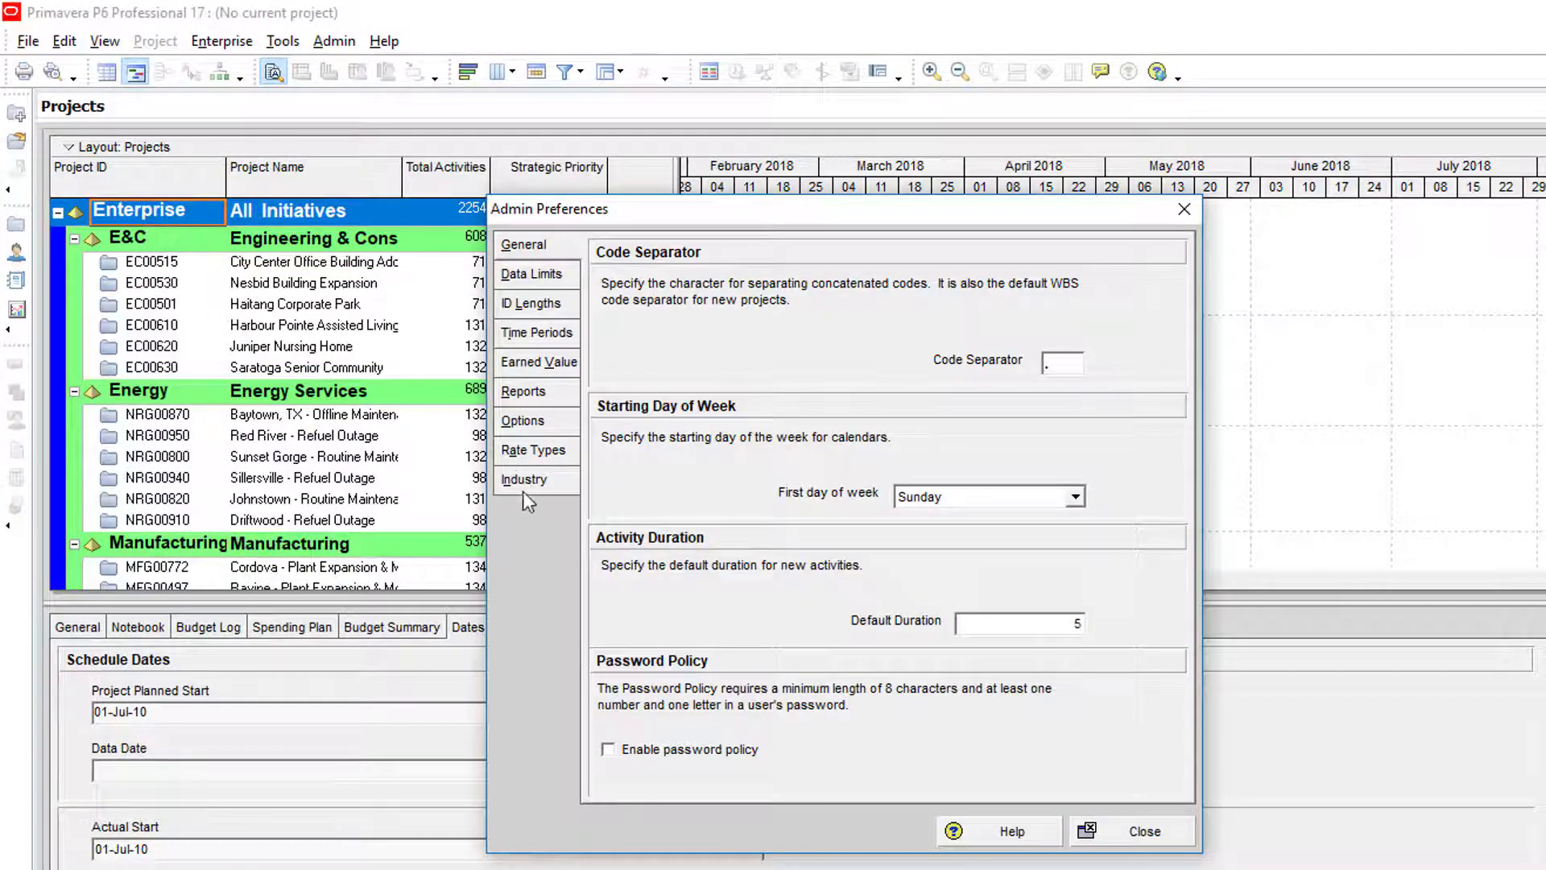
pyautogui.click(527, 480)
pyautogui.click(637, 345)
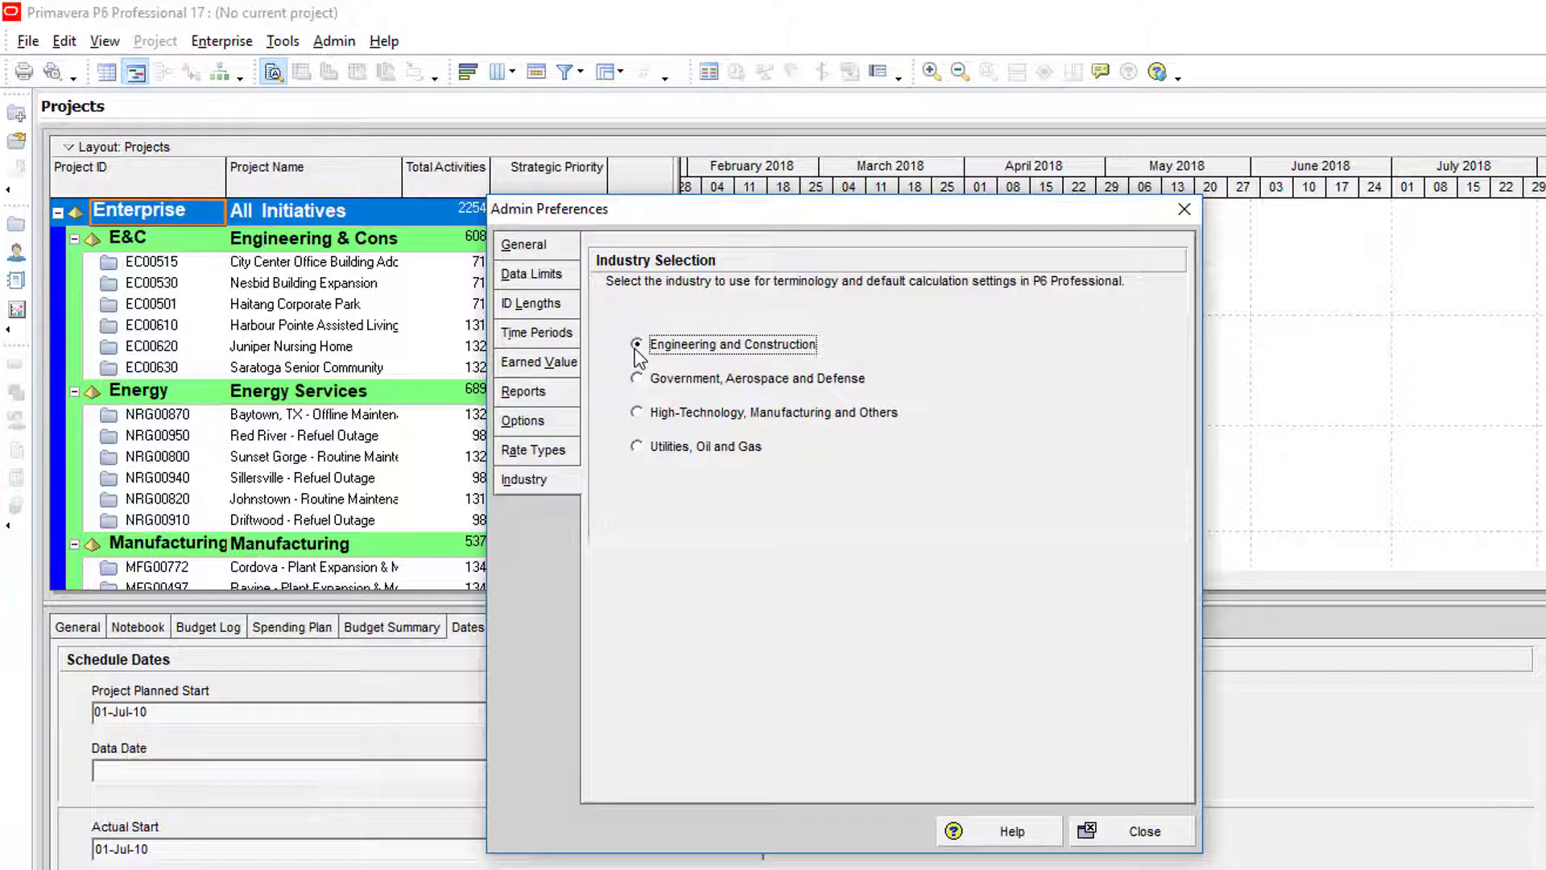
pyautogui.click(1150, 832)
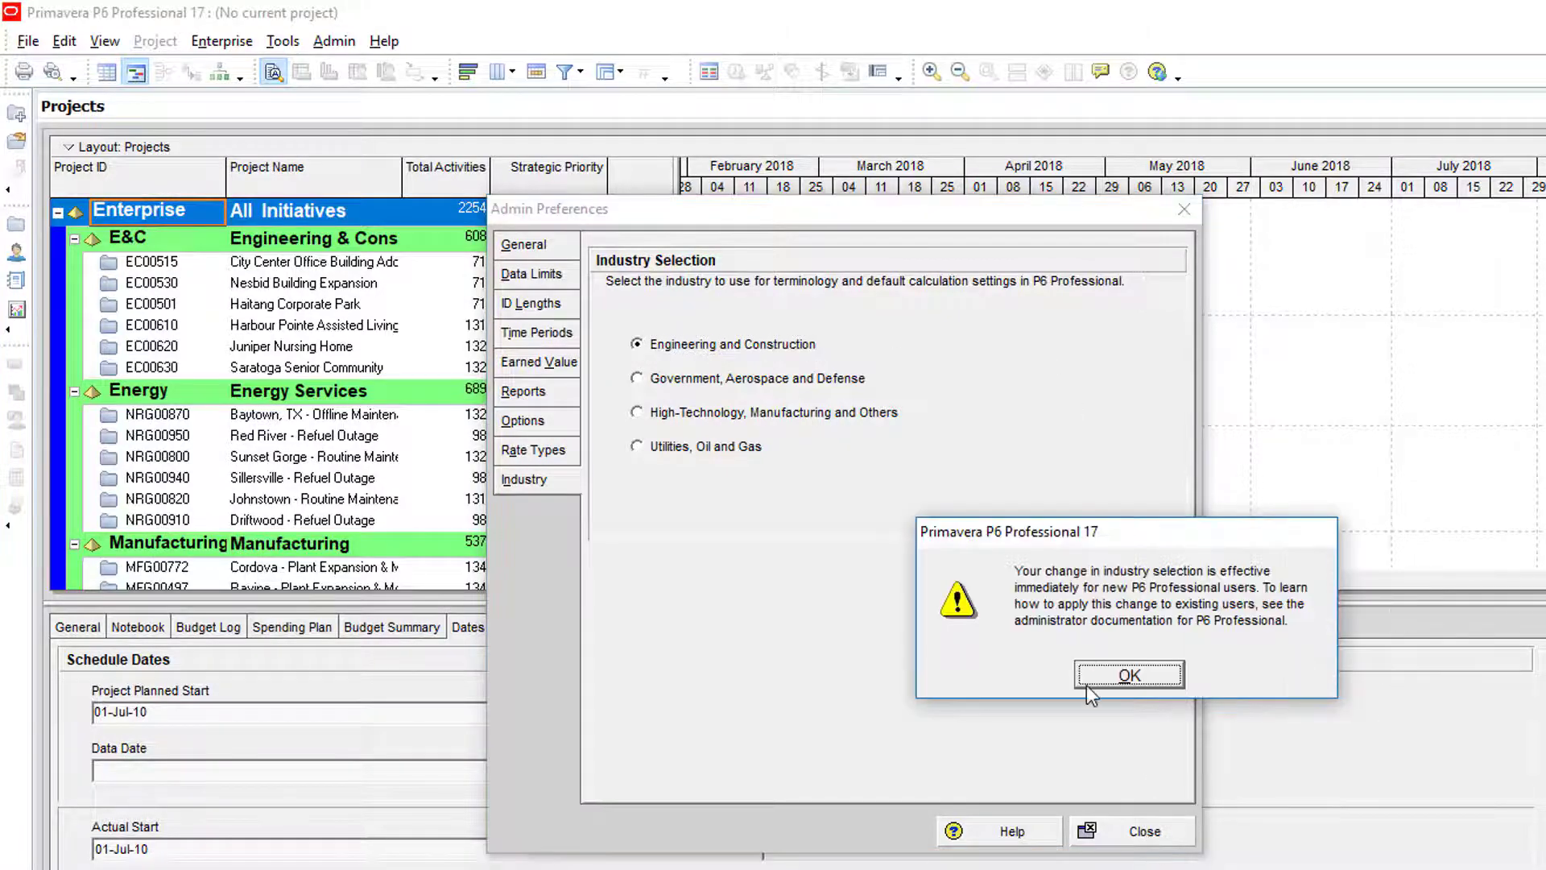
pyautogui.click(1087, 684)
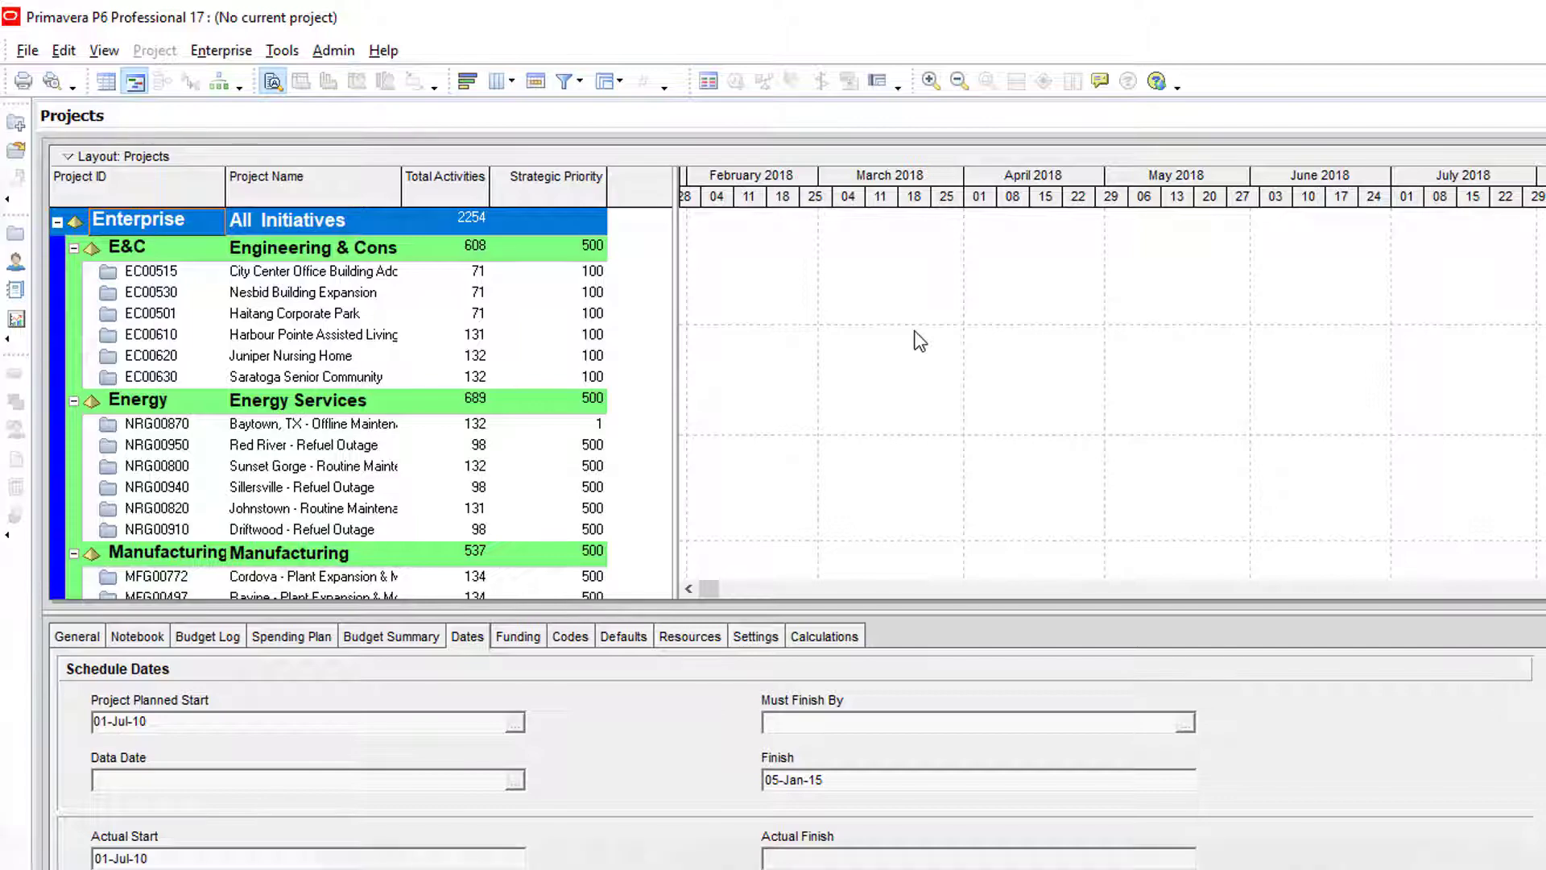
# Step: Exit Primavera P6 and confirm the exit prompt
pyautogui.click(29, 51)
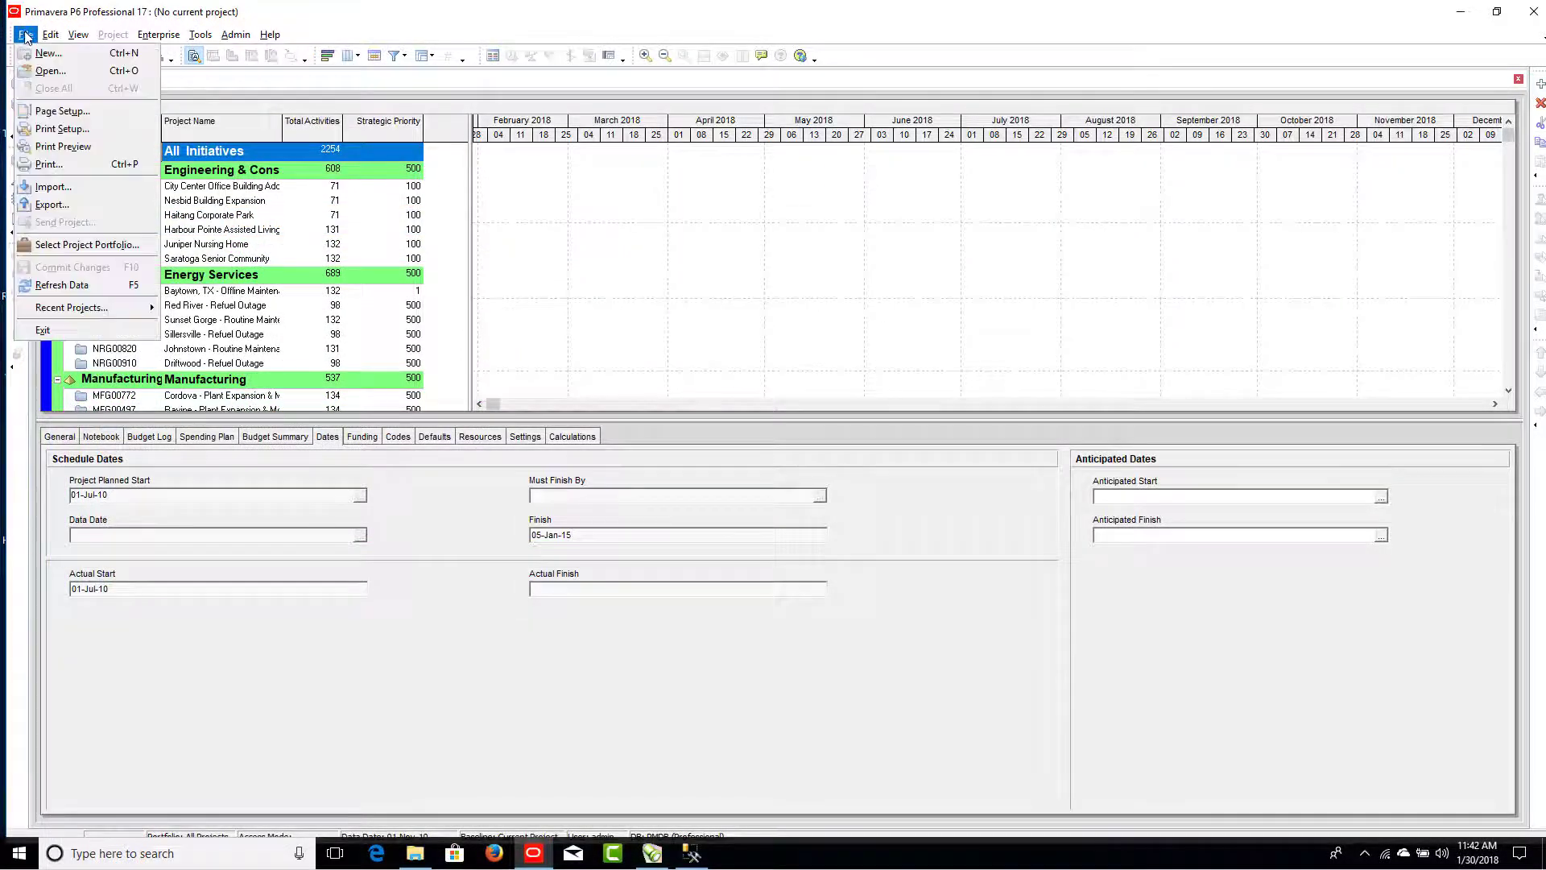
pyautogui.click(70, 331)
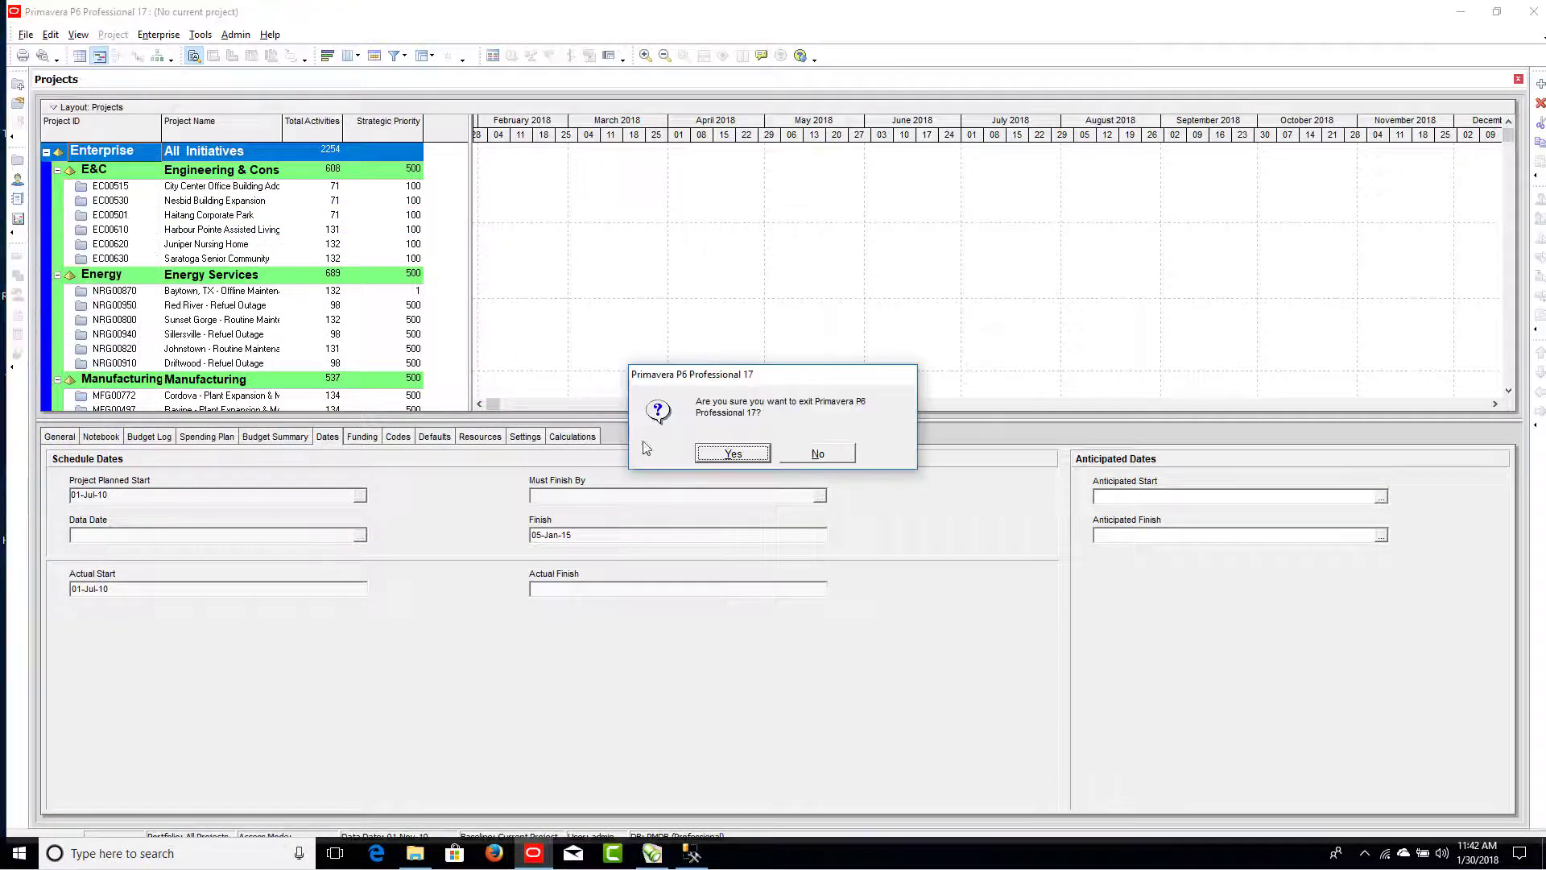
pyautogui.click(732, 453)
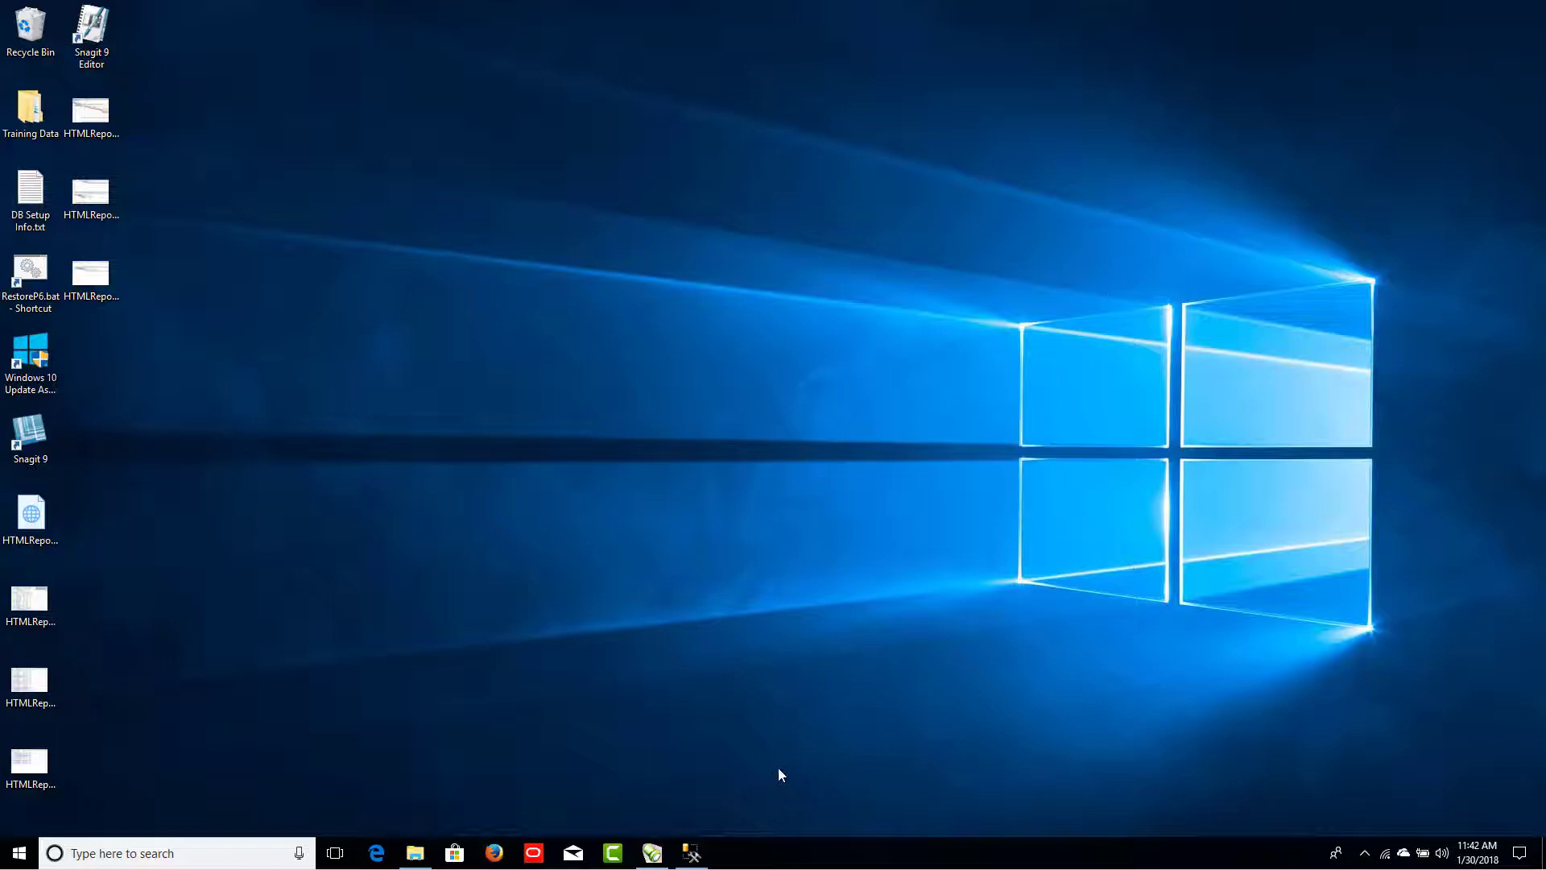
# Step: Restore the SQLiteSpy window from the taskbar
pyautogui.click(653, 856)
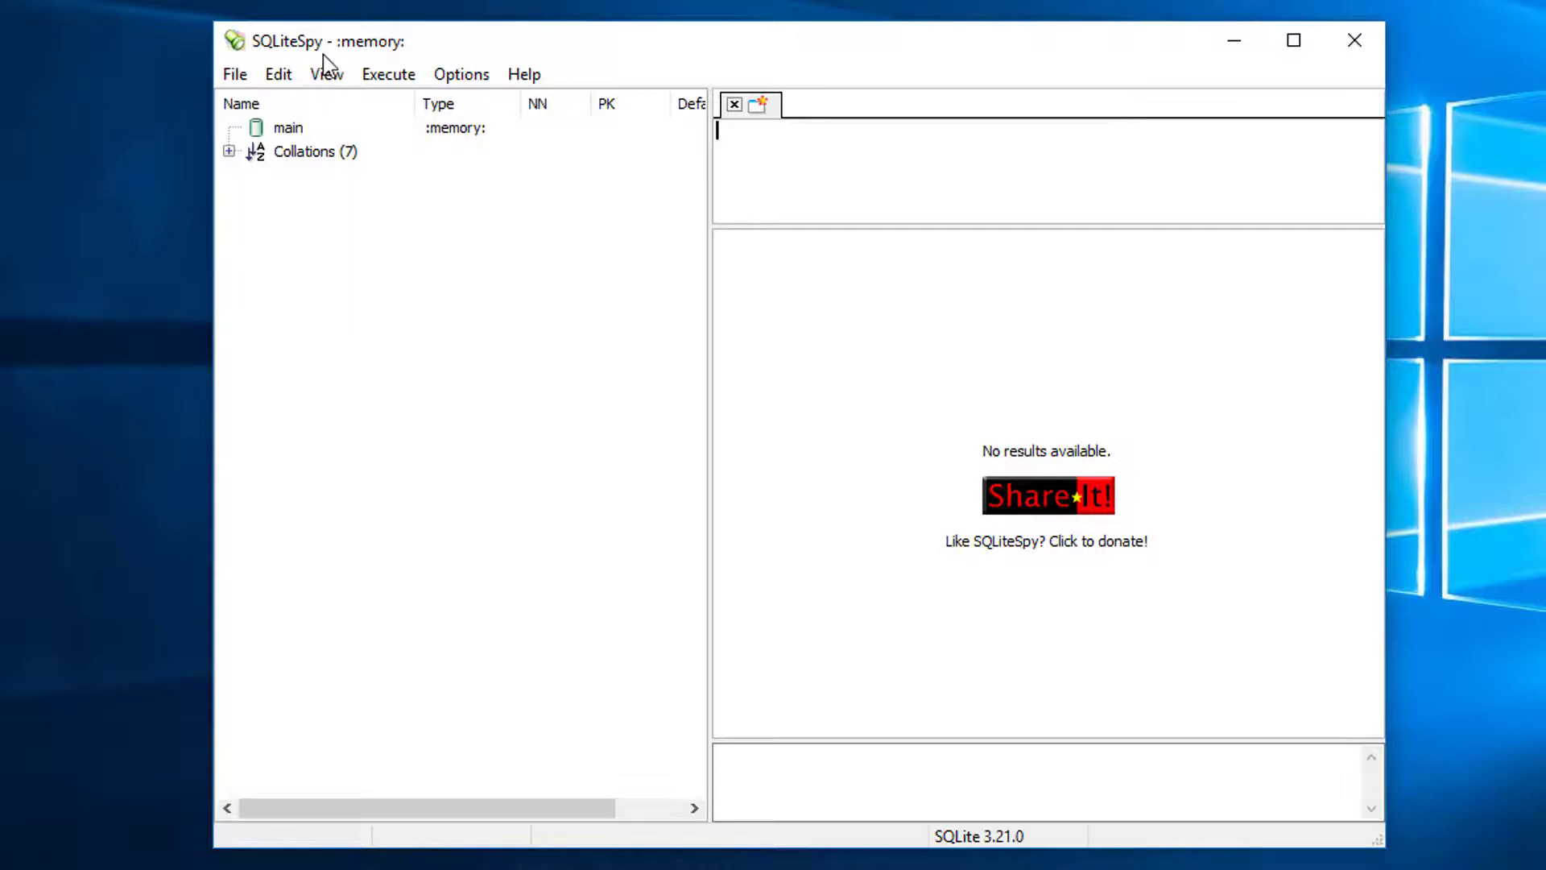
# Step: Open the PPMDBSQLite.db database from Documents in SQLiteSpy
pyautogui.click(234, 80)
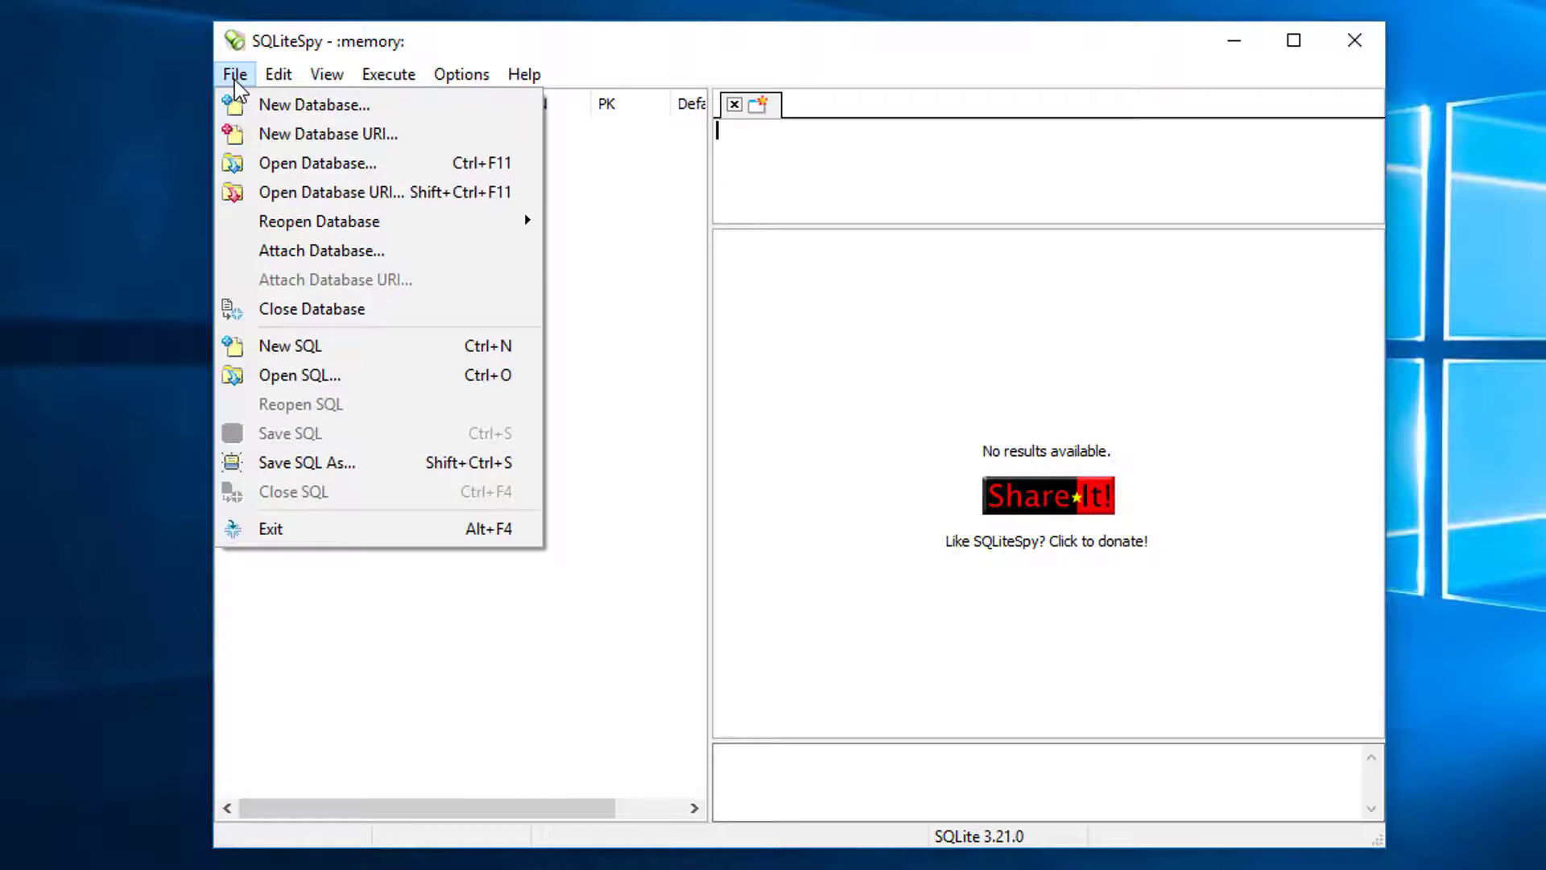
pyautogui.click(328, 164)
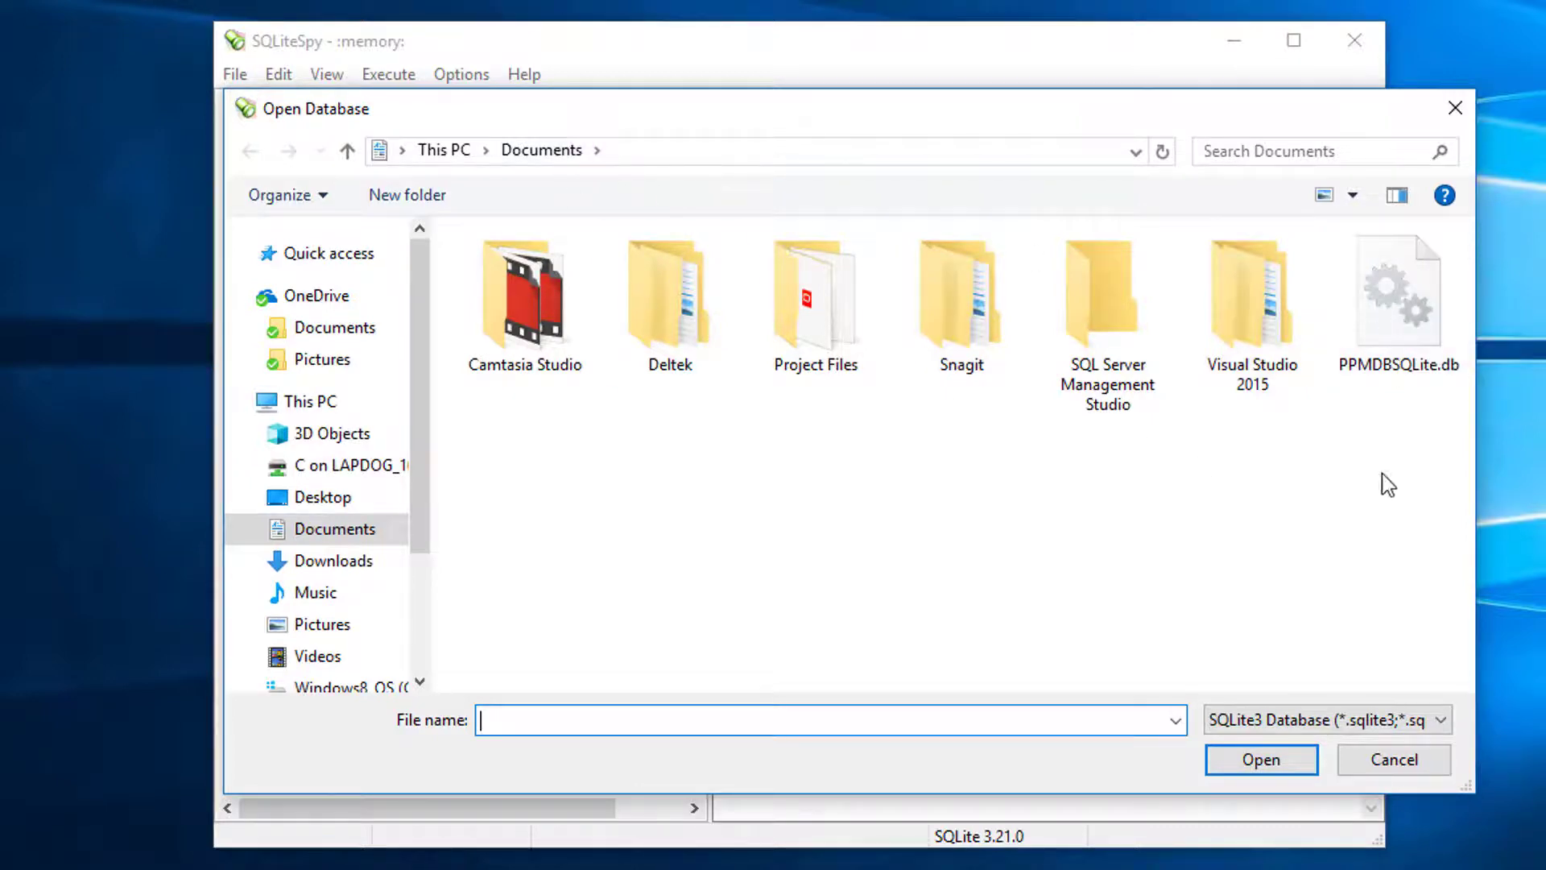
pyautogui.click(1390, 312)
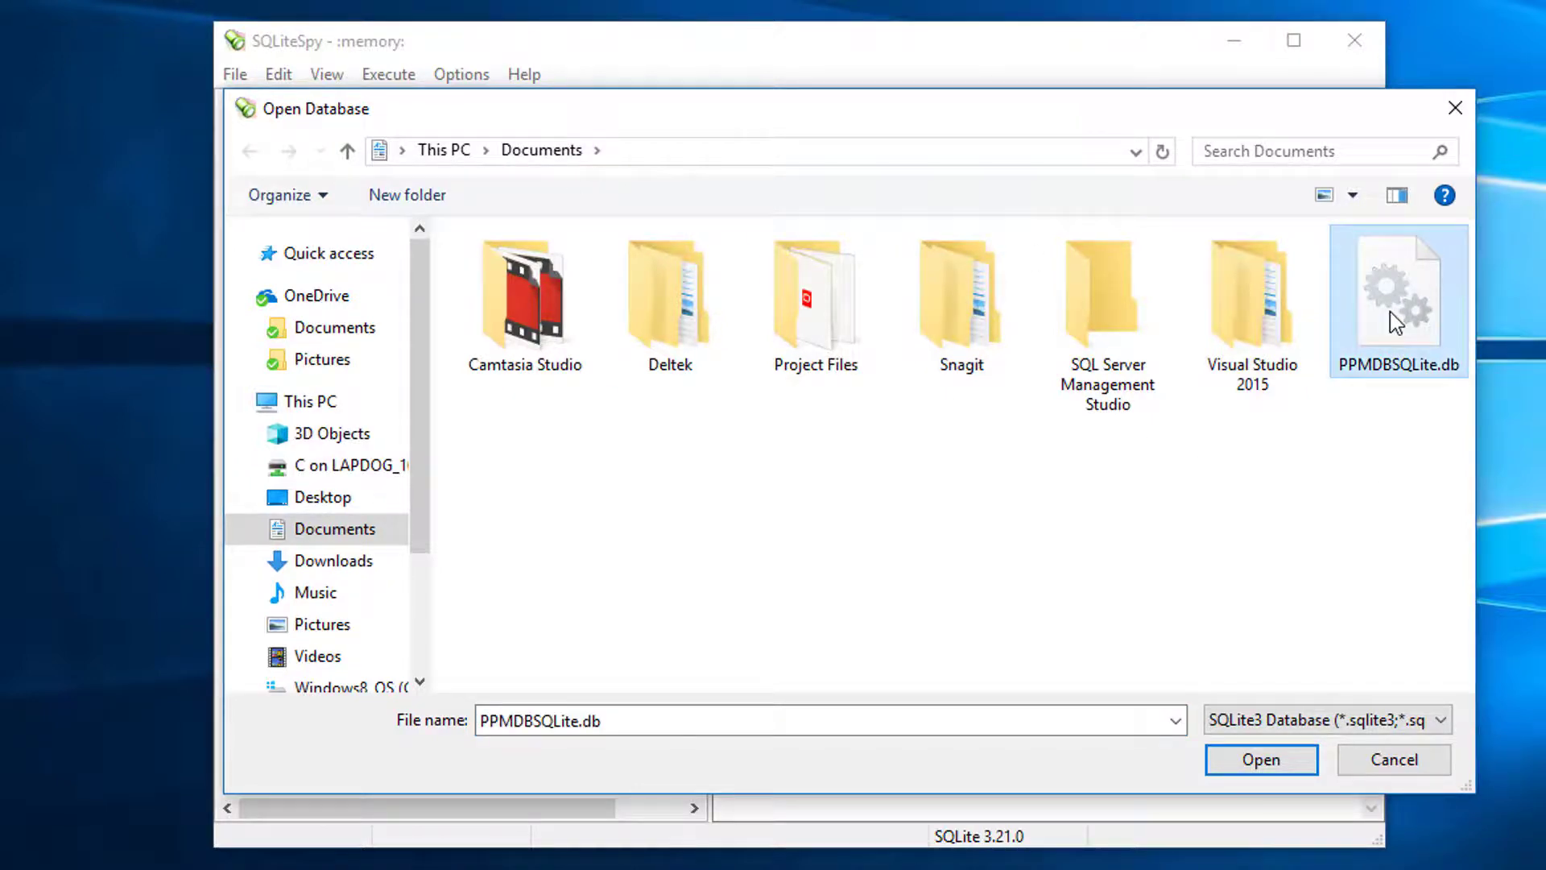
pyautogui.click(1261, 760)
# Step: Locate the USERS table and begin a query in the SQL editor
pyautogui.moveTo(687, 206); pyautogui.dragTo(689, 649)
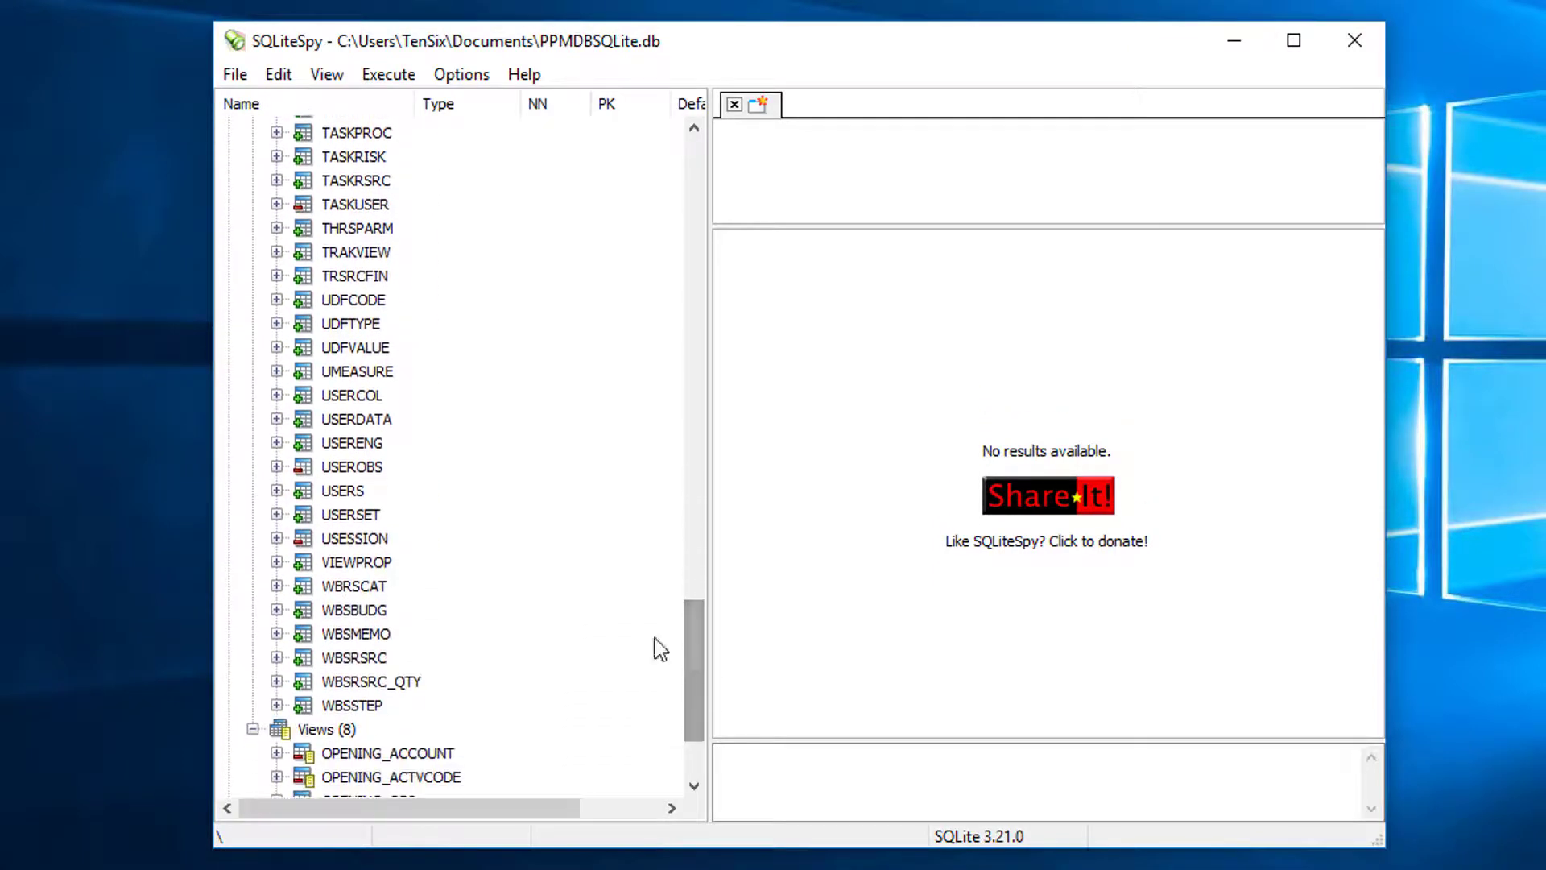
pyautogui.click(343, 490)
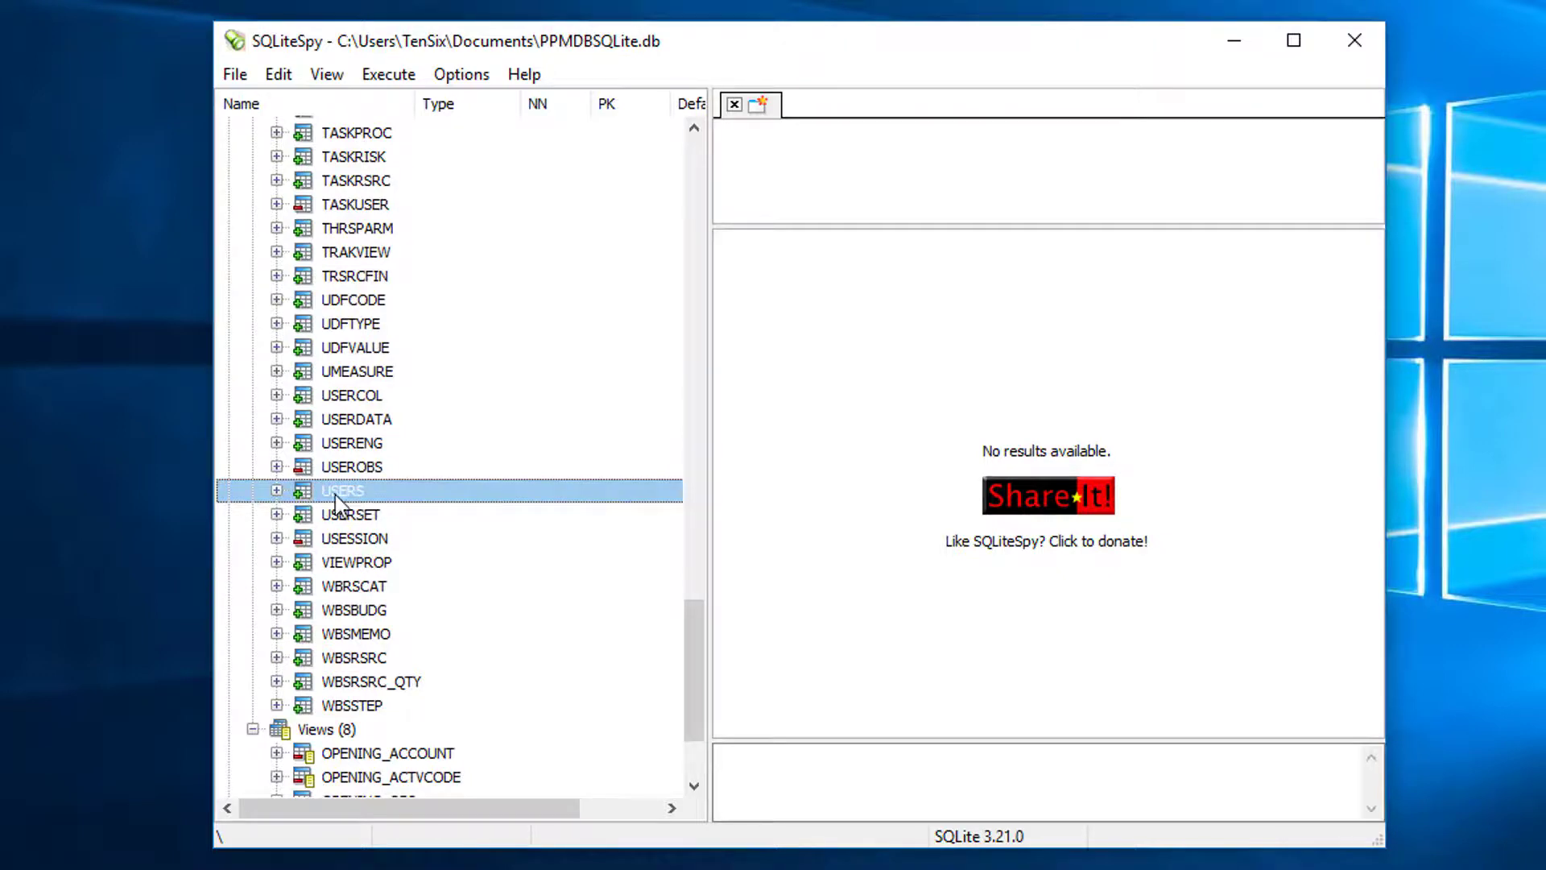
pyautogui.click(748, 132)
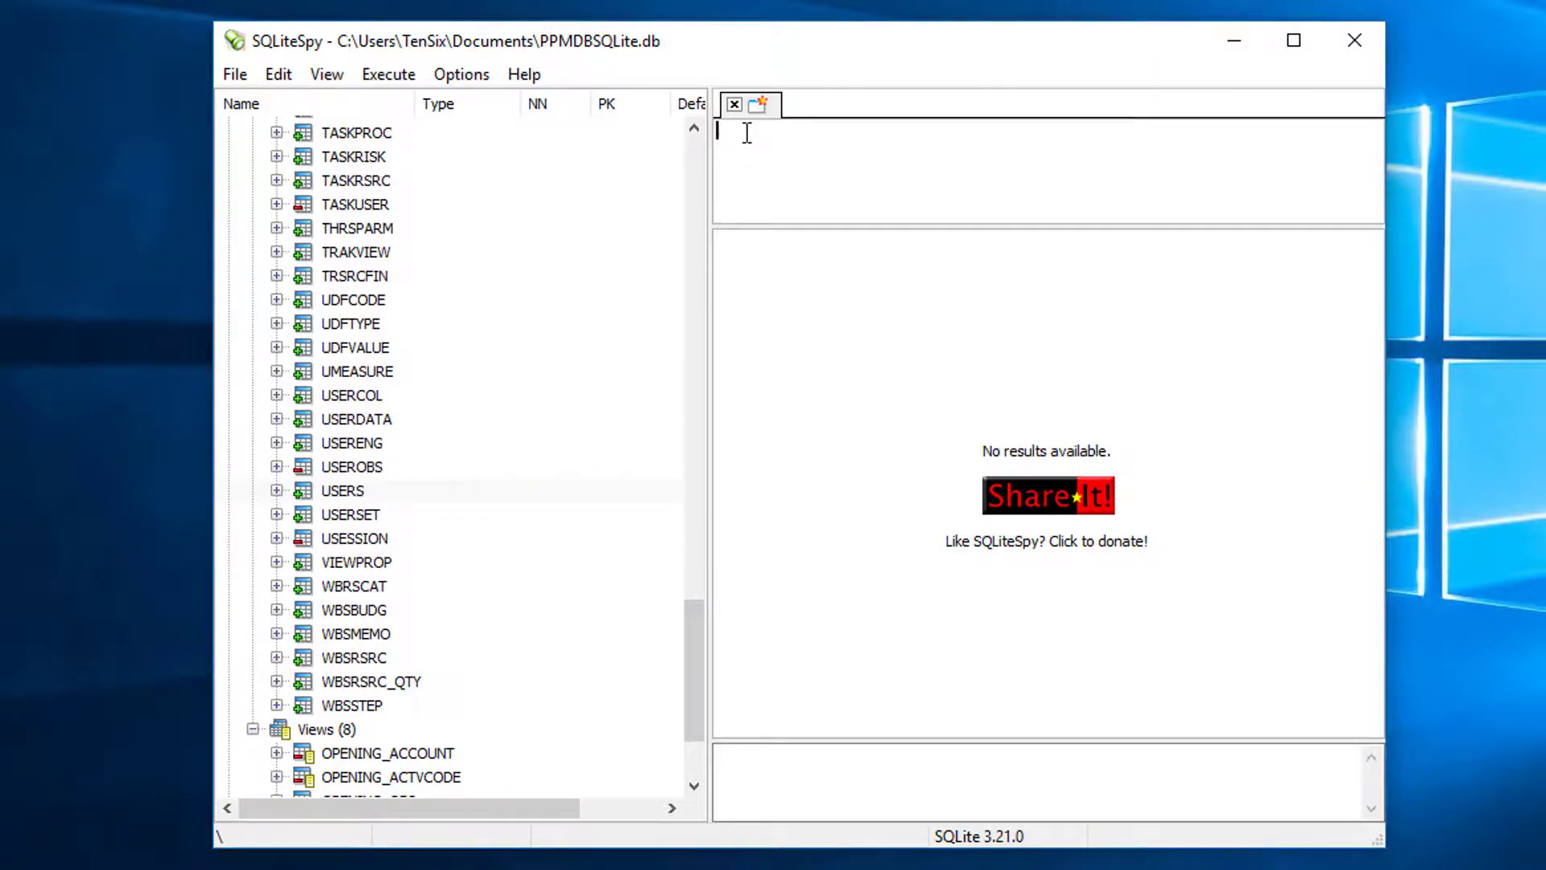
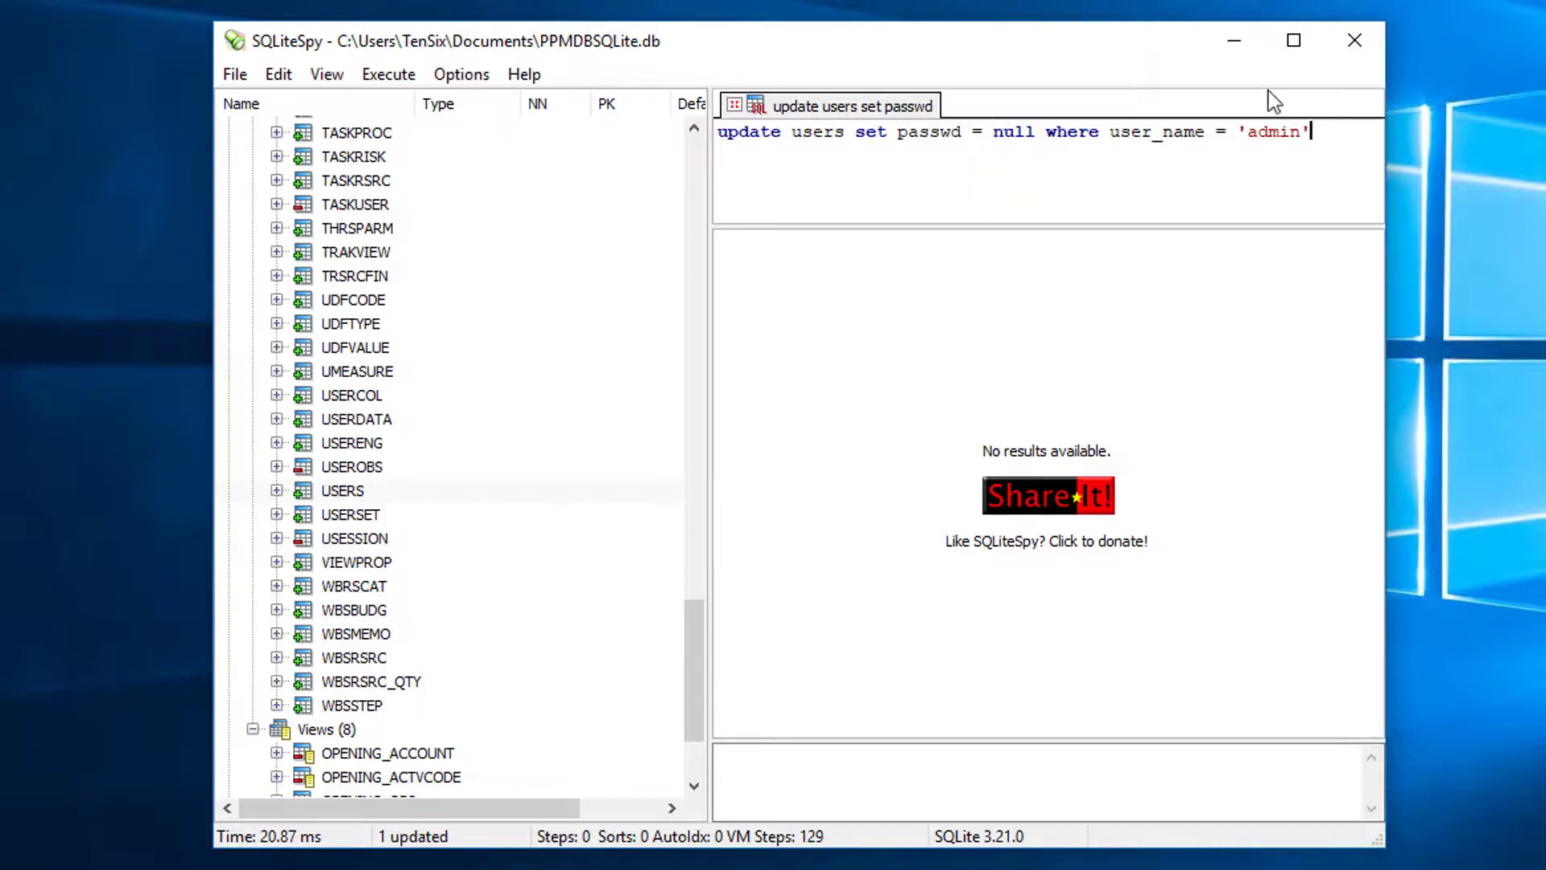
# Step: Close the PPMDBSQLite.db database and minimize the SQLiteSpy window
pyautogui.click(235, 74)
pyautogui.click(296, 311)
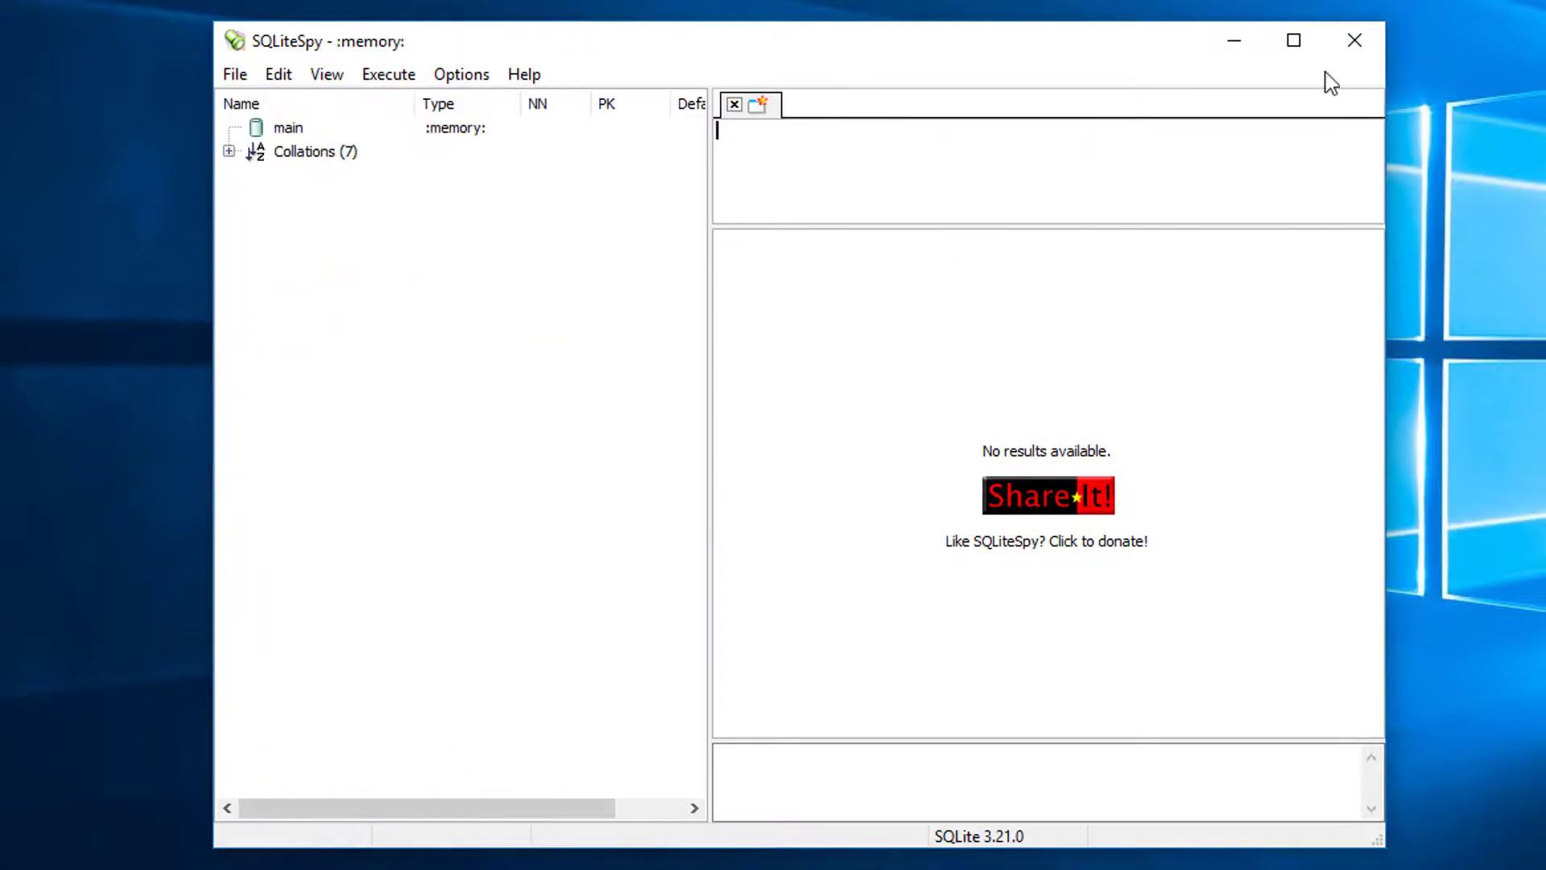
pyautogui.click(1235, 47)
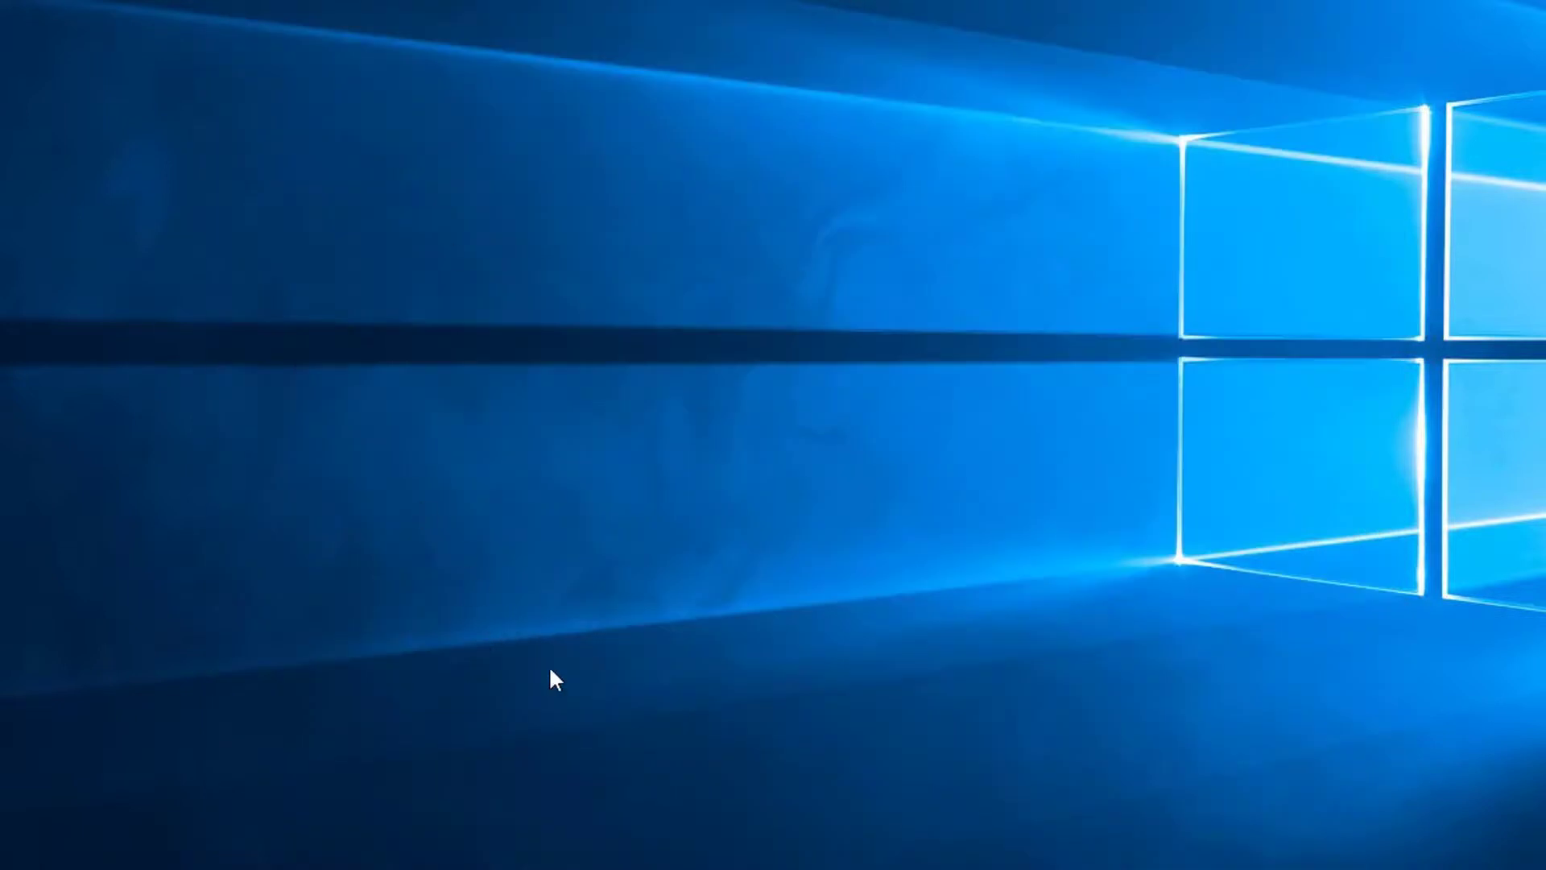
# Step: Start Primavera P6 from the taskbar and log in as admin with a blank password
pyautogui.click(429, 852)
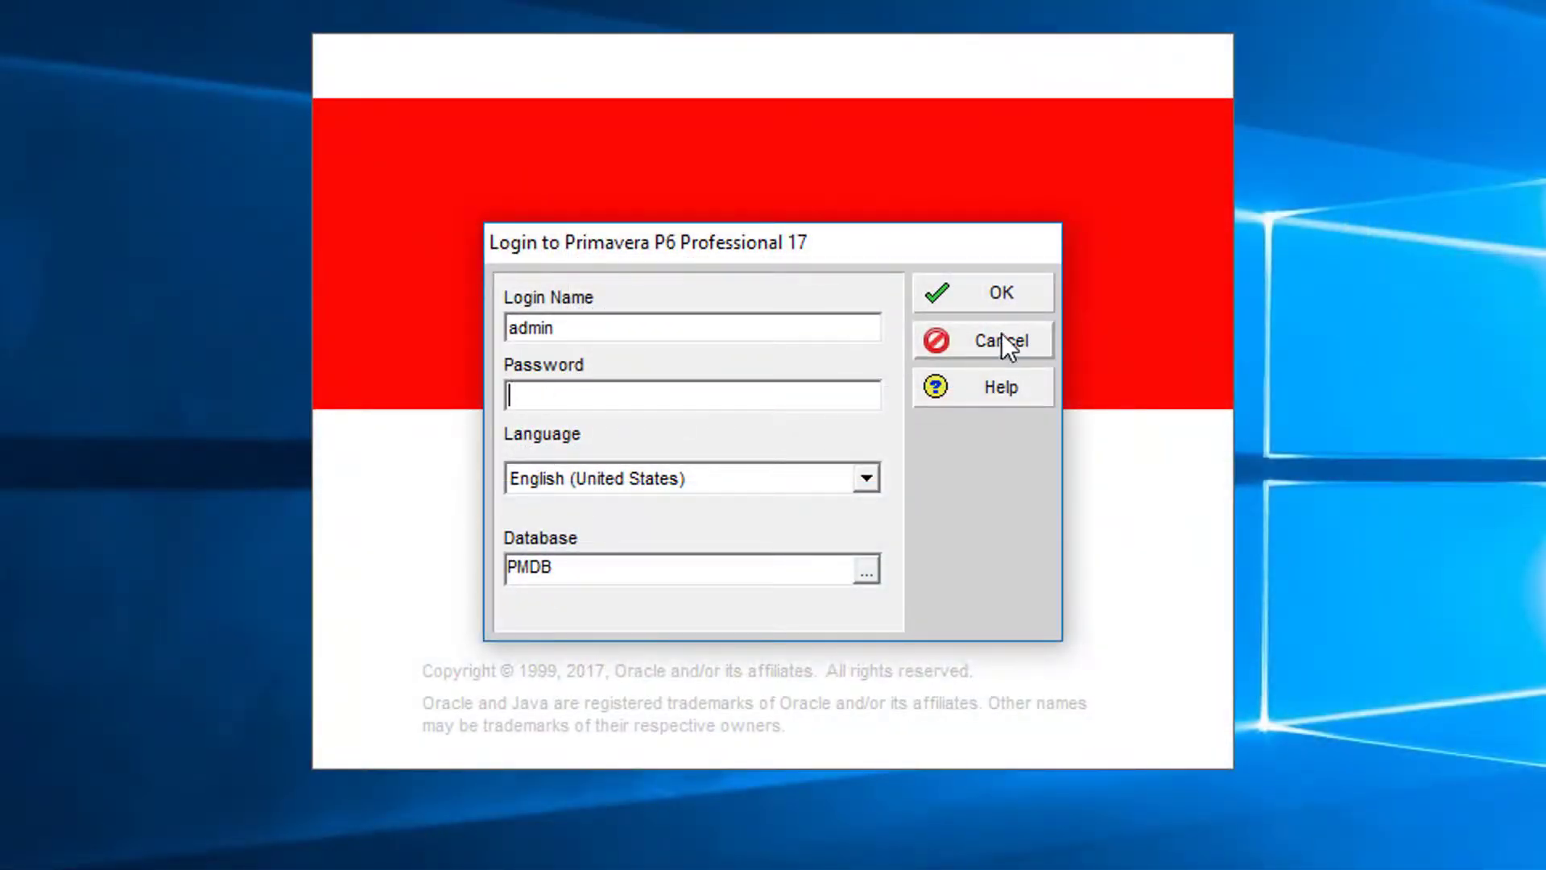
pyautogui.click(980, 293)
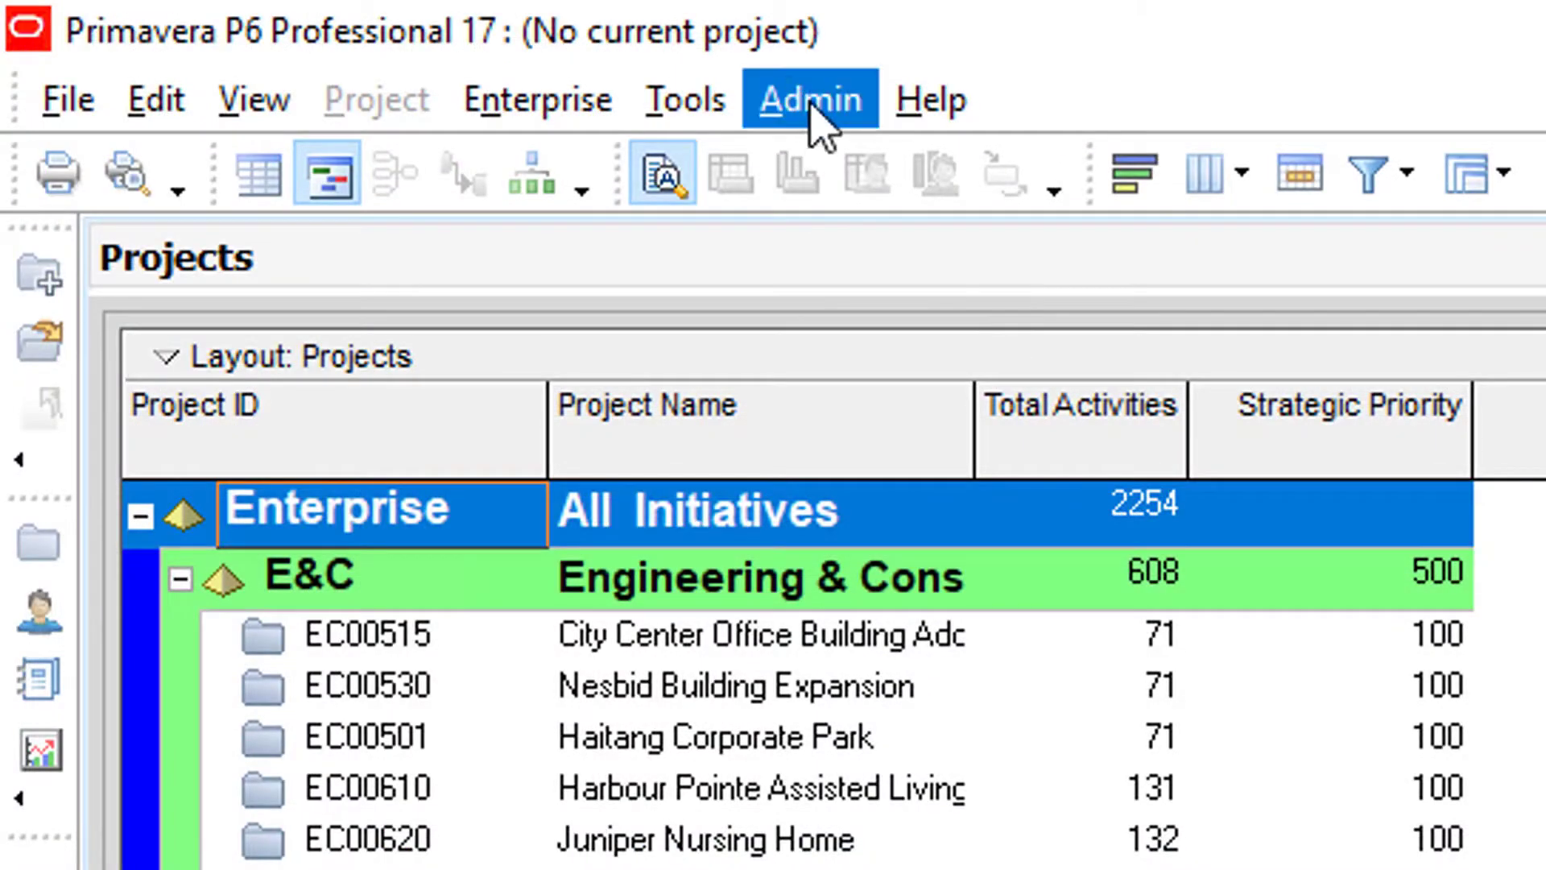
# Step: Check the Admin menu, then select project EC00620 Juniper Nursing Home to show its dates
pyautogui.click(811, 106)
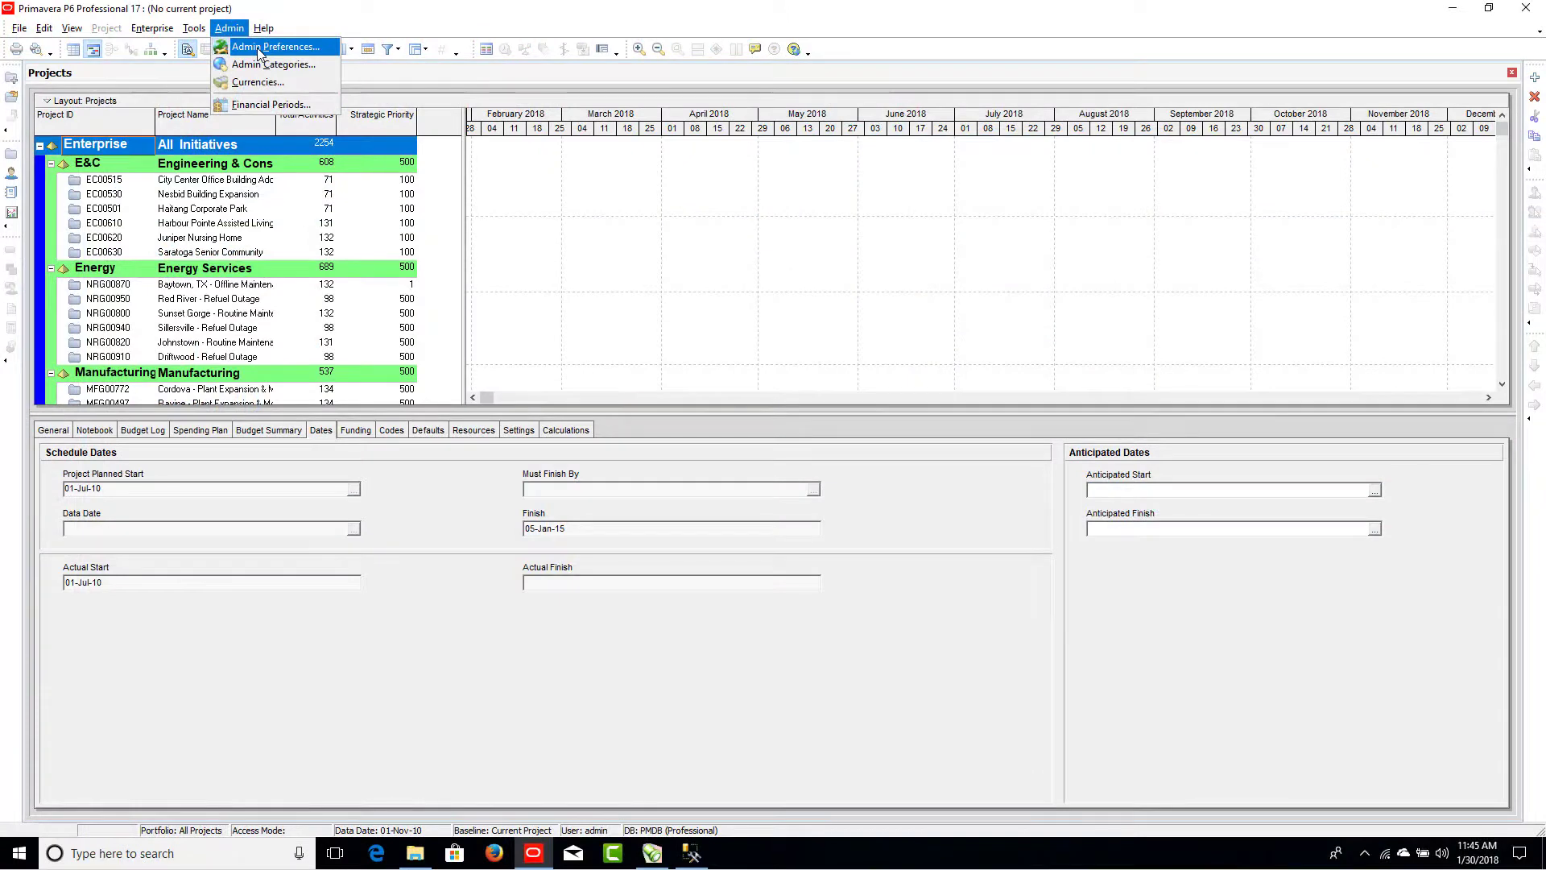
pyautogui.click(619, 243)
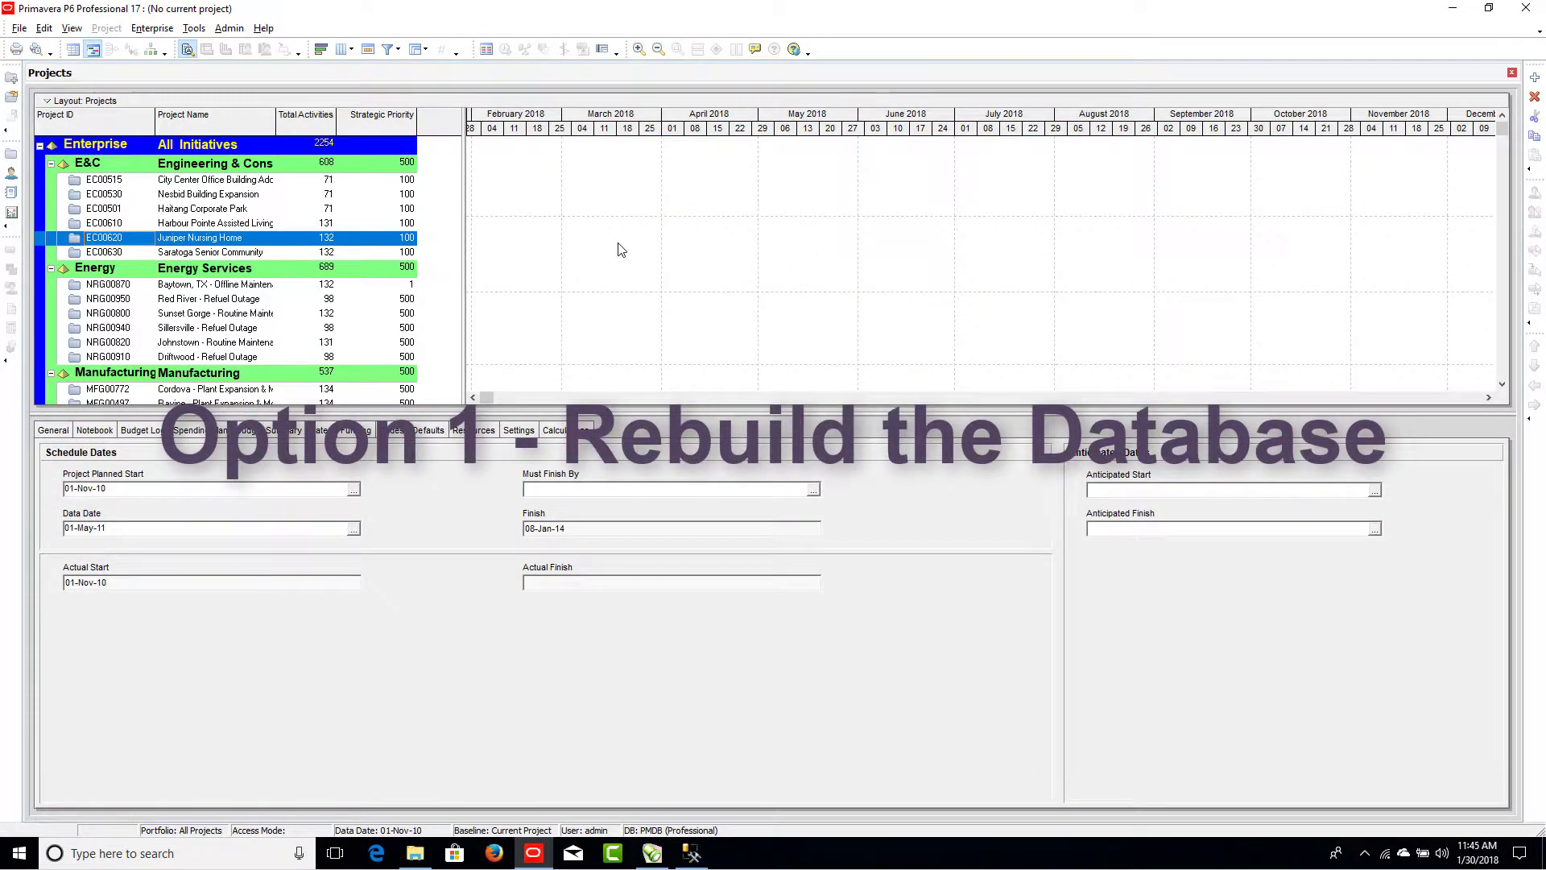